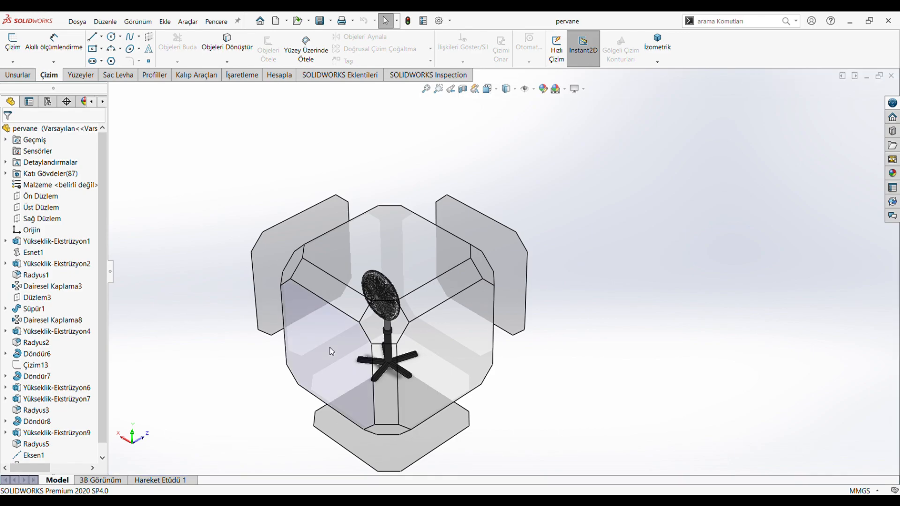
Step: Examine the finished fan model from several isometric corner orientations, orbiting around it between the views
{"action": "left_click", "coordinate": [331, 350]}
{"action": "middle_click_drag", "start_coordinate": [374, 315], "coordinate": [699, 305]}
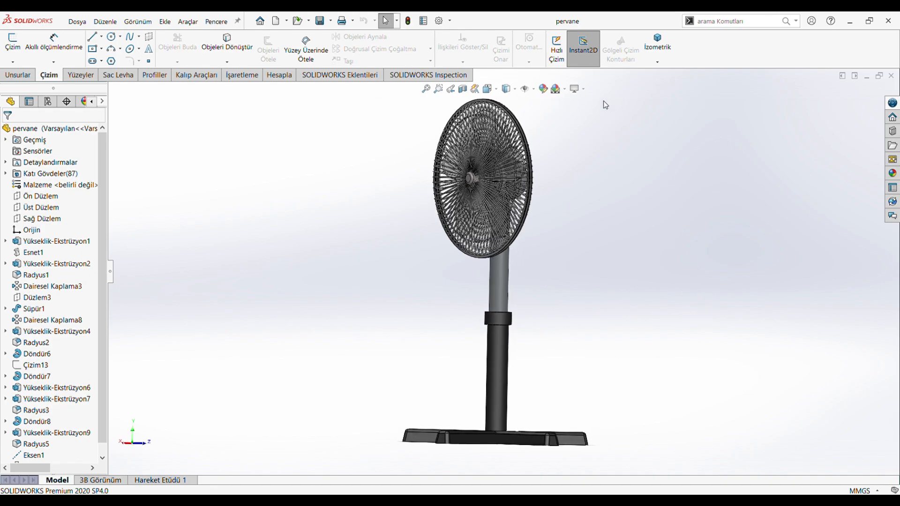
{"action": "left_click", "coordinate": [661, 45]}
{"action": "middle_click_drag", "start_coordinate": [450, 436], "coordinate": [647, 439]}
{"action": "left_click", "coordinate": [488, 89]}
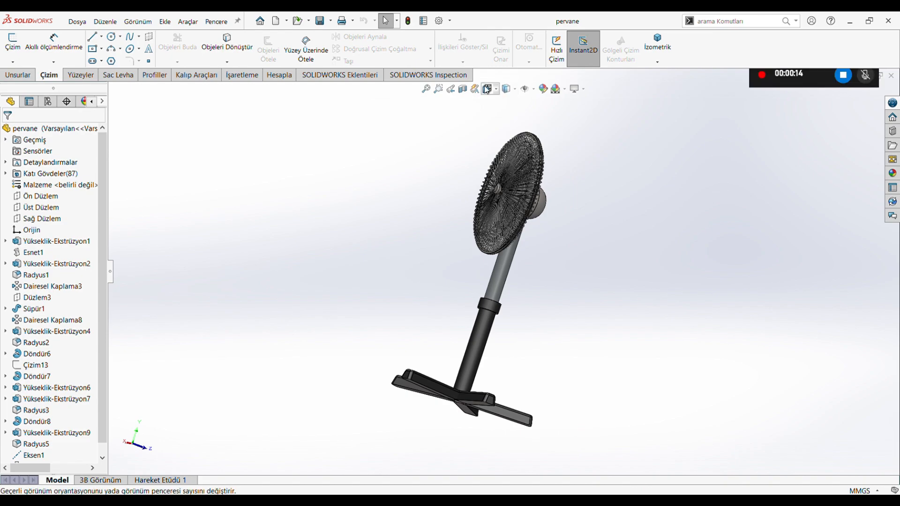
{"action": "left_click", "coordinate": [371, 226]}
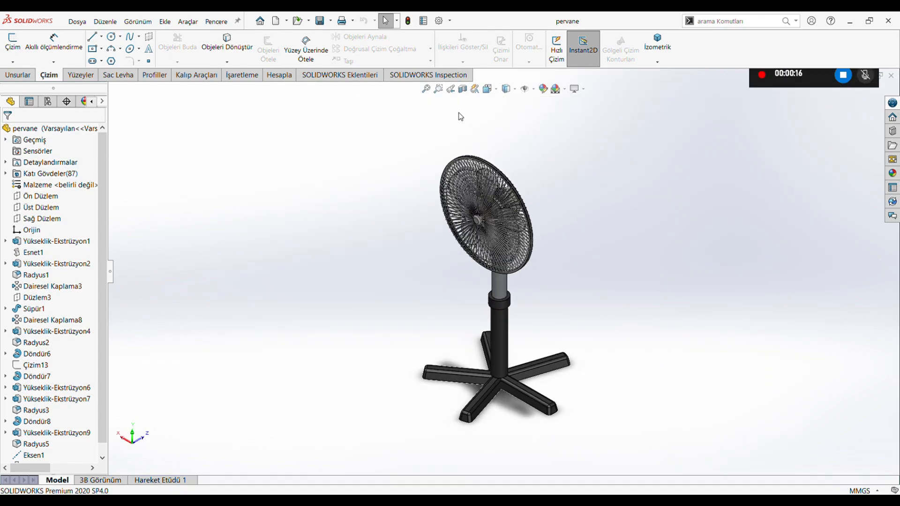
{"action": "left_click", "coordinate": [487, 89]}
{"action": "left_click", "coordinate": [294, 268]}
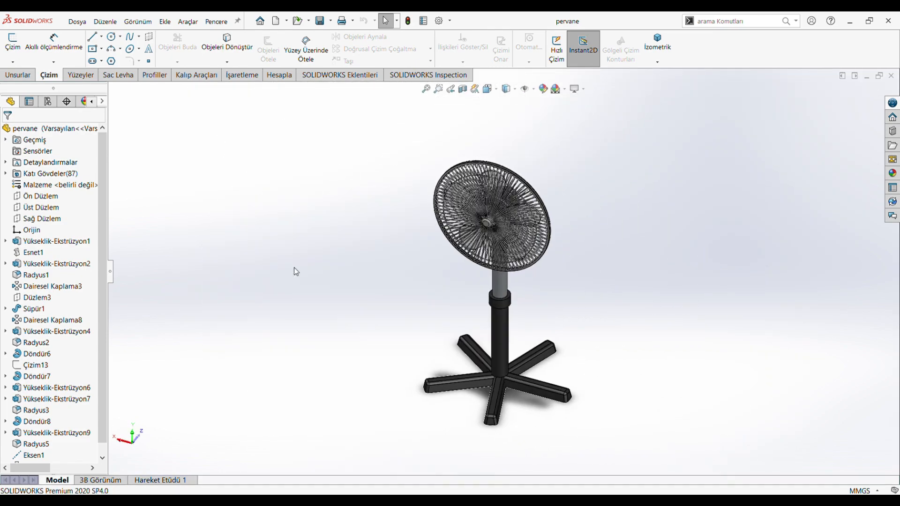
{"action": "left_click", "coordinate": [489, 89]}
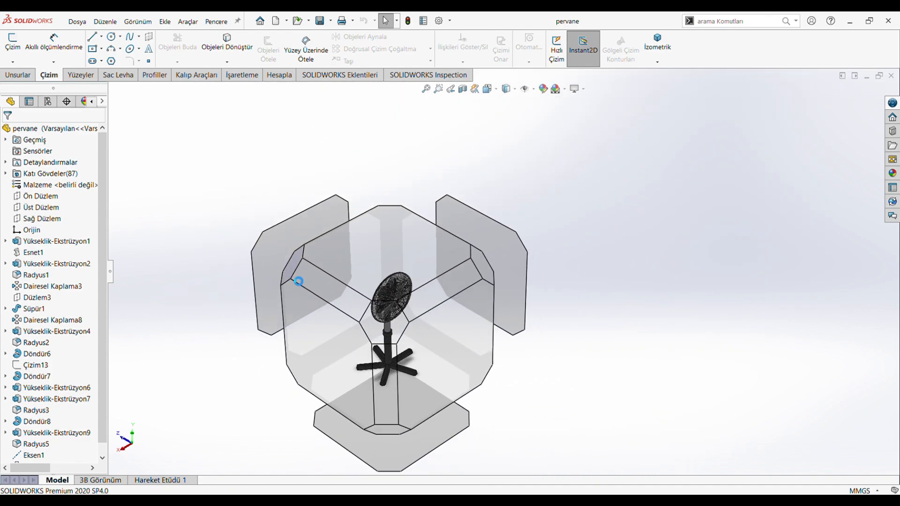
{"action": "left_click", "coordinate": [297, 281]}
{"action": "left_click", "coordinate": [489, 89]}
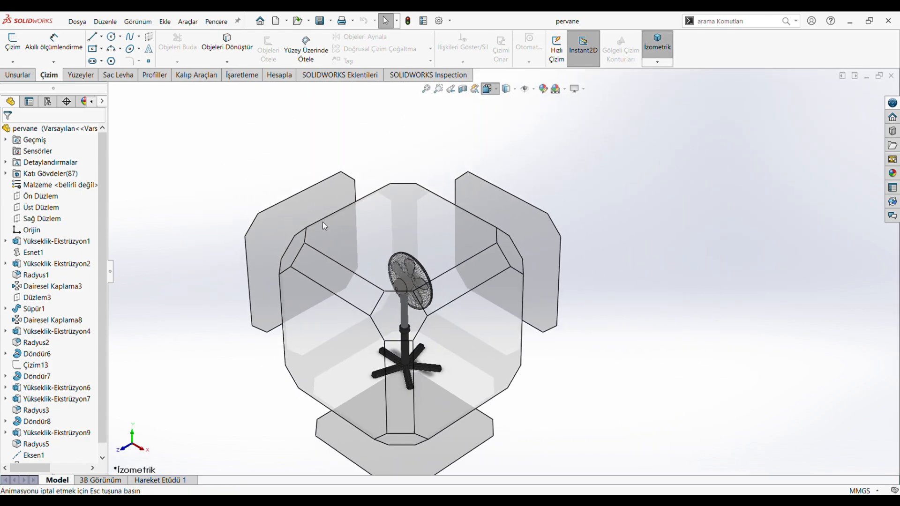
{"action": "left_click", "coordinate": [294, 269]}
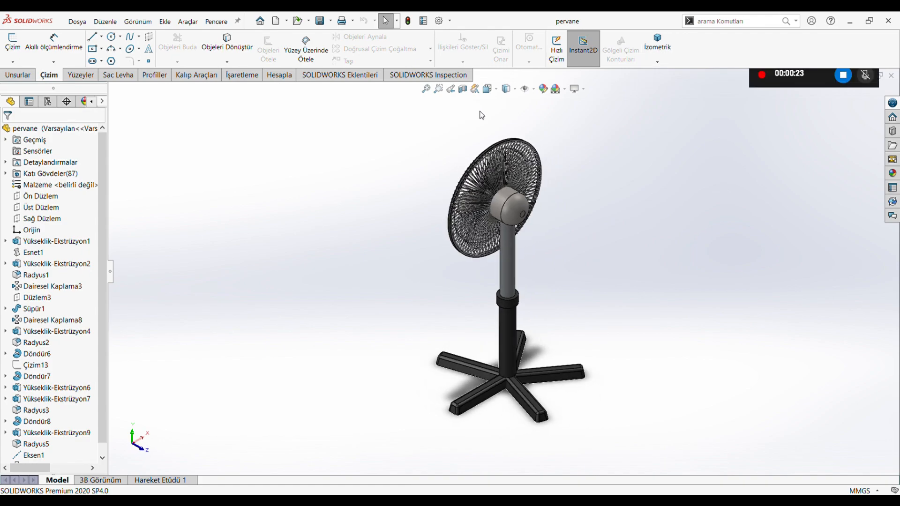
{"action": "left_click", "coordinate": [490, 89]}
{"action": "left_click", "coordinate": [297, 279]}
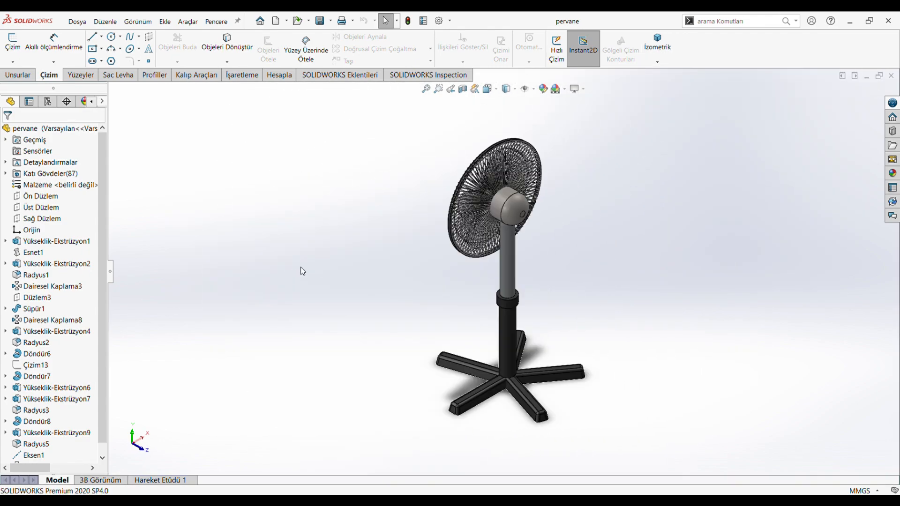
Step: Examine the fan in the front view, from directly above and from an isometric corner orientation
{"action": "middle_click_drag", "start_coordinate": [501, 424], "coordinate": [474, 322]}
{"action": "key", "text": "space"}
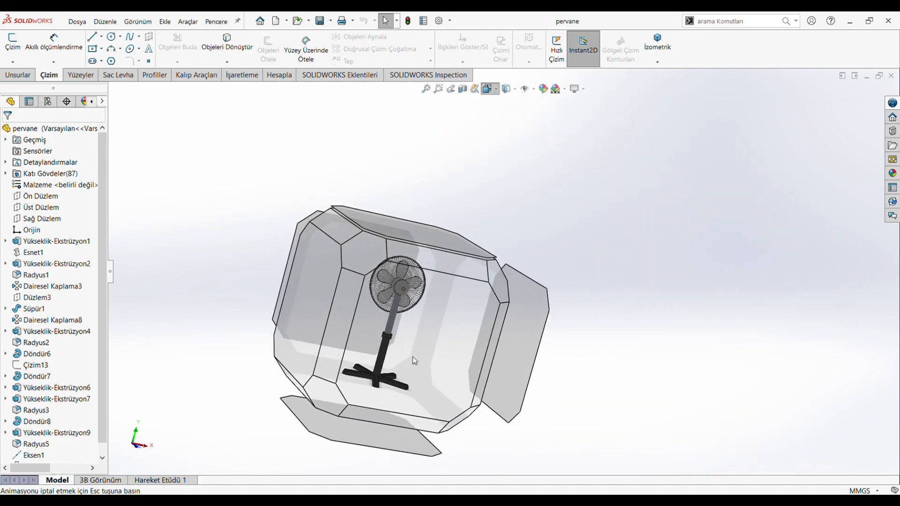
{"action": "left_click", "coordinate": [404, 367]}
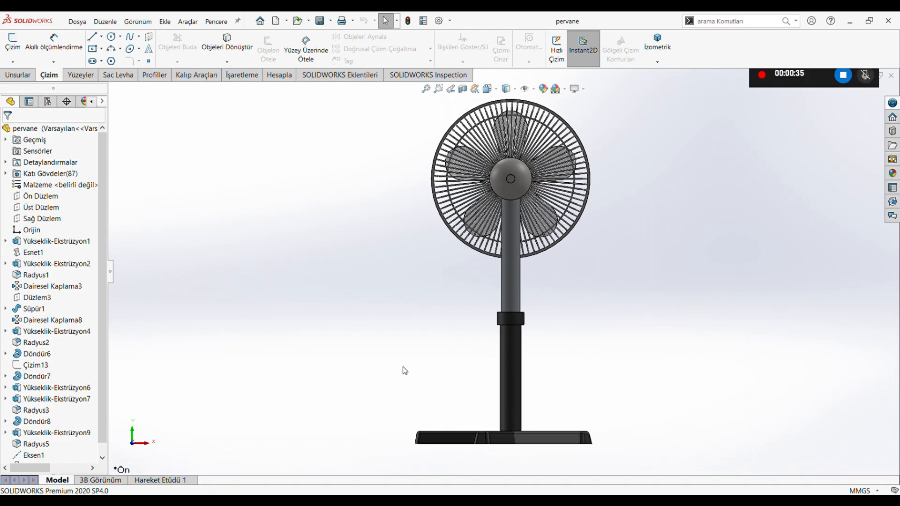
{"action": "middle_click_drag", "start_coordinate": [373, 375], "coordinate": [556, 119]}
{"action": "key", "text": "space"}
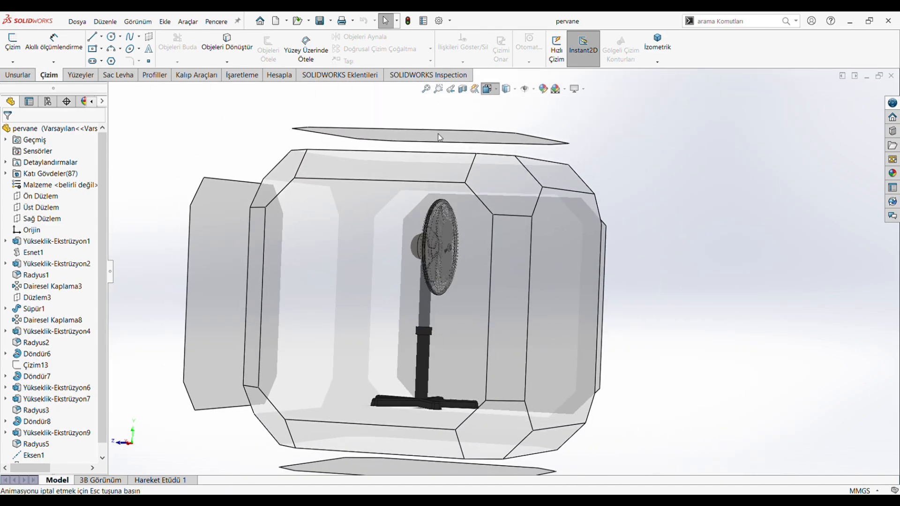
{"action": "left_click", "coordinate": [382, 194]}
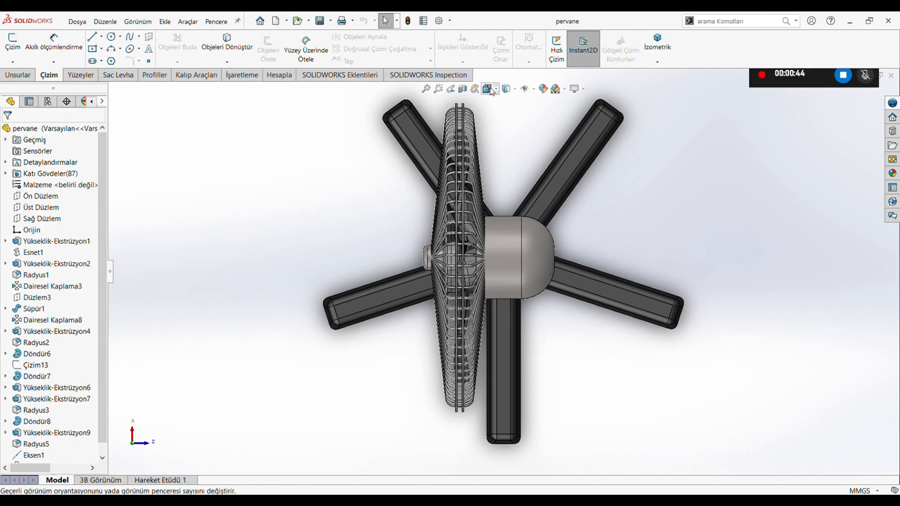
{"action": "key", "text": "space"}
{"action": "left_click", "coordinate": [297, 410]}
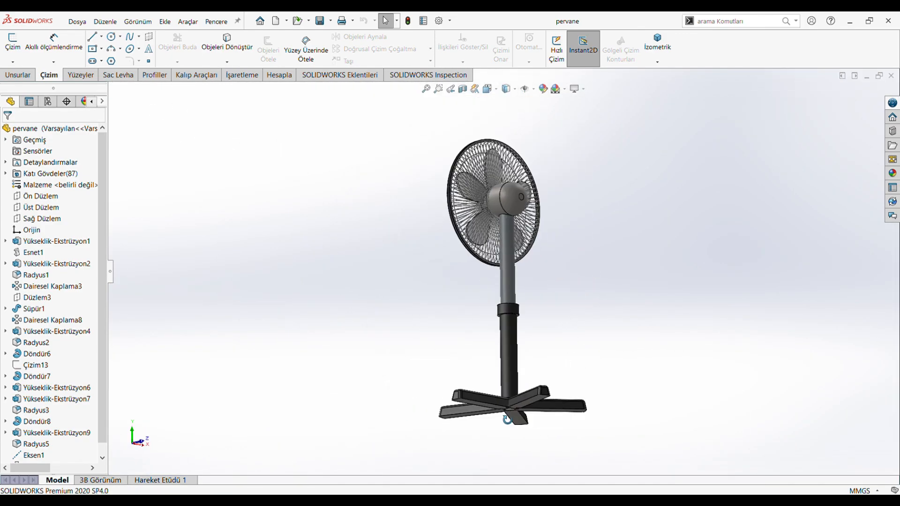
{"action": "left_click", "coordinate": [492, 90]}
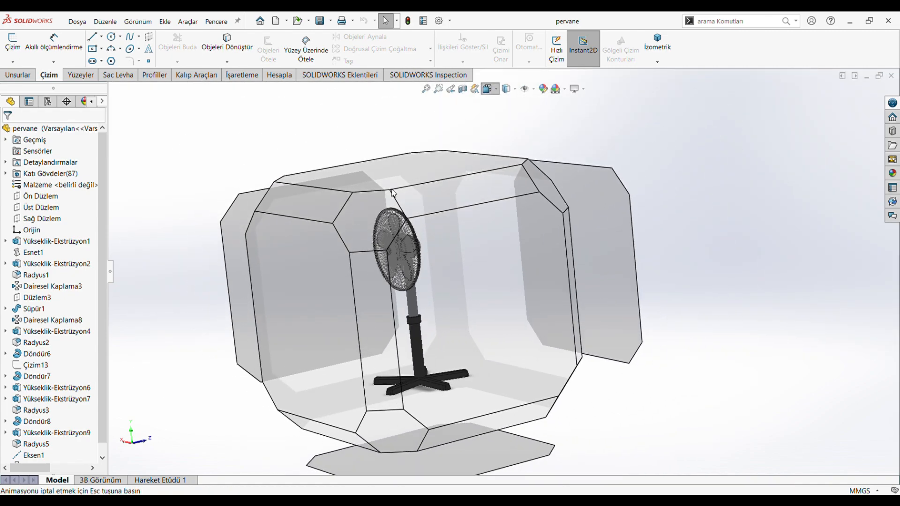
{"action": "left_click", "coordinate": [350, 273]}
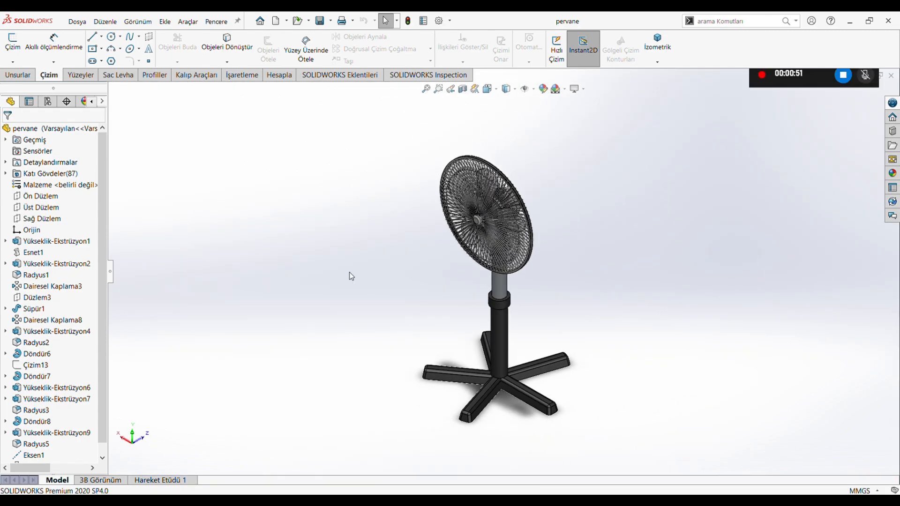
Step: Roll the feature history back to just after Yükseklik-Ekstrüzyon1 and view the blade extrusion face-on with its dimensions
{"action": "left_click_drag", "start_coordinate": [96, 449], "coordinate": [79, 245]}
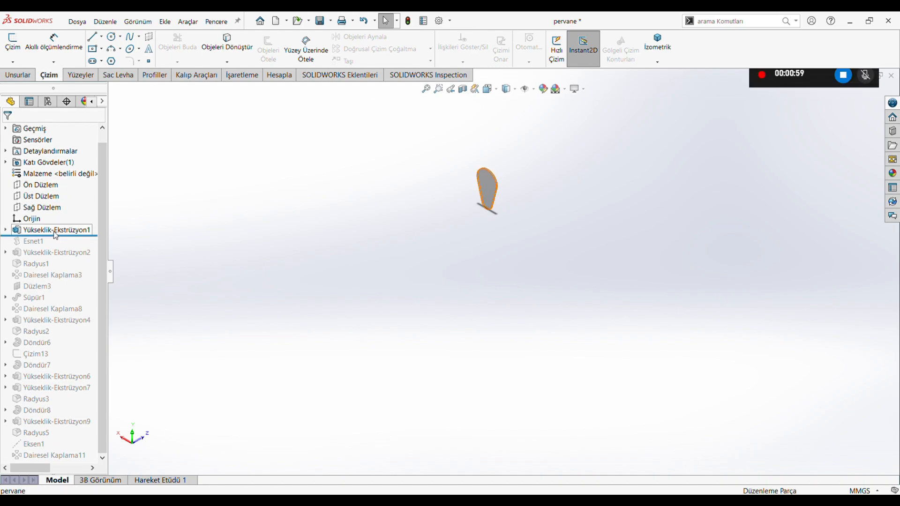
{"action": "left_click", "coordinate": [55, 232]}
{"action": "left_click", "coordinate": [86, 220]}
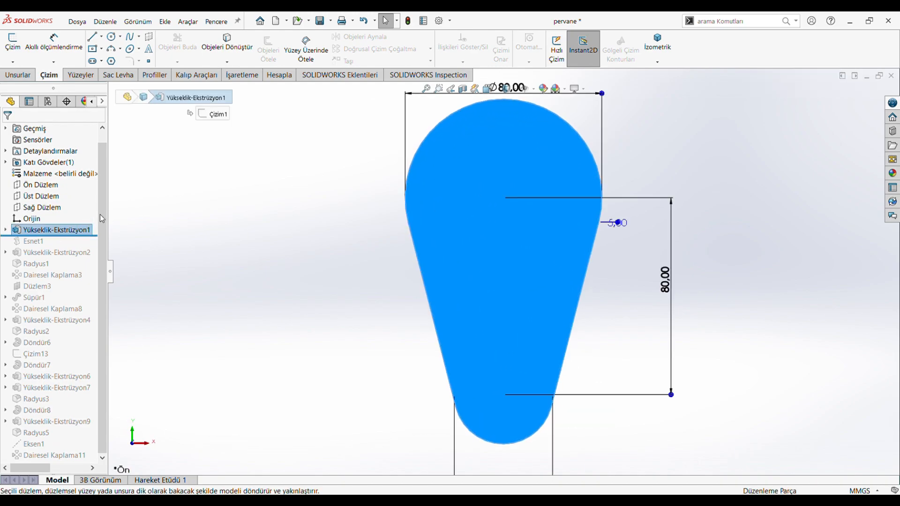
{"action": "scroll", "coordinate": [573, 370], "scroll_direction": "down", "scroll_amount": 2}
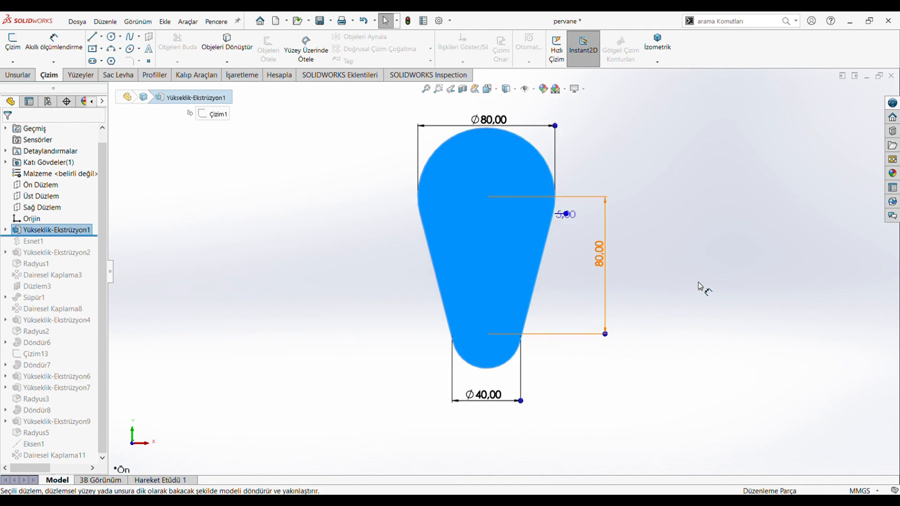
{"action": "mouse_move", "coordinate": [702, 238]}
{"action": "middle_mouse_down"}
{"action": "mouse_move", "coordinate": [680, 274]}
{"action": "mouse_move", "coordinate": [683, 294]}
{"action": "mouse_move", "coordinate": [535, 300]}
{"action": "middle_mouse_up"}
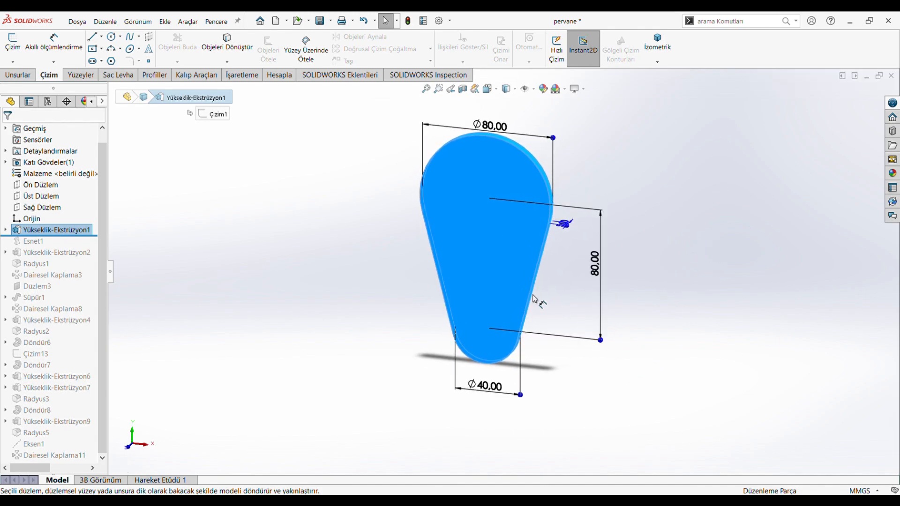
Step: Open the blade extrusion Yükseklik-Ekstrüzyon1 for editing, review its depth settings and accept it without changes
{"action": "left_click", "coordinate": [37, 232]}
{"action": "left_click", "coordinate": [51, 211]}
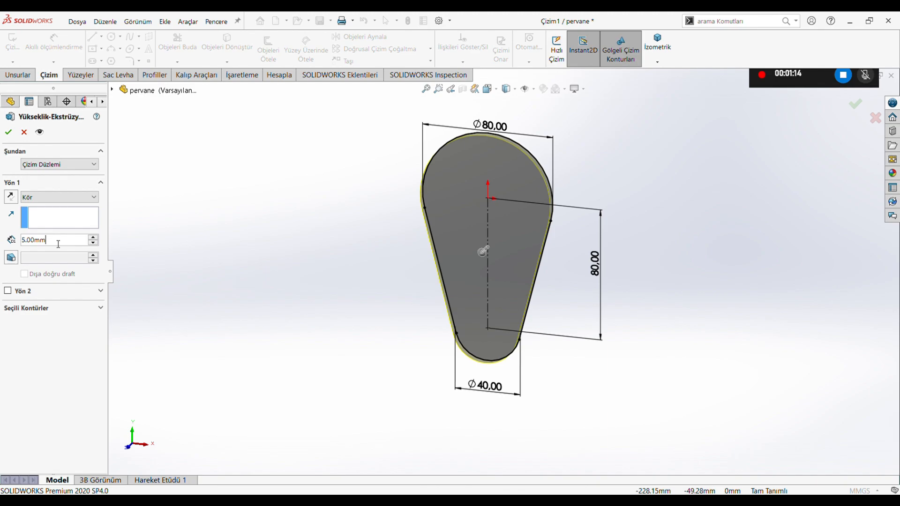
{"action": "left_click", "coordinate": [8, 132]}
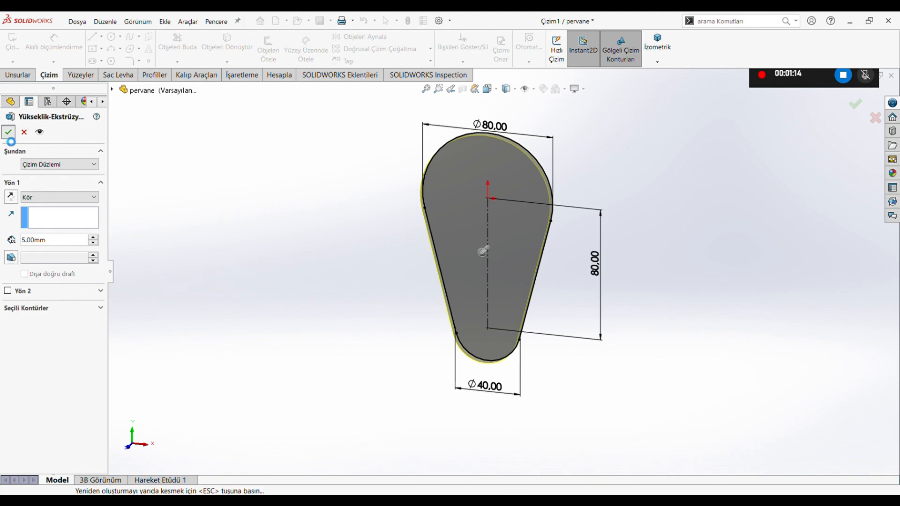
Step: Roll the feature history forward past Esnet1 and examine the twisted blade with and without shaded edges
{"action": "left_click_drag", "start_coordinate": [72, 241], "coordinate": [70, 249]}
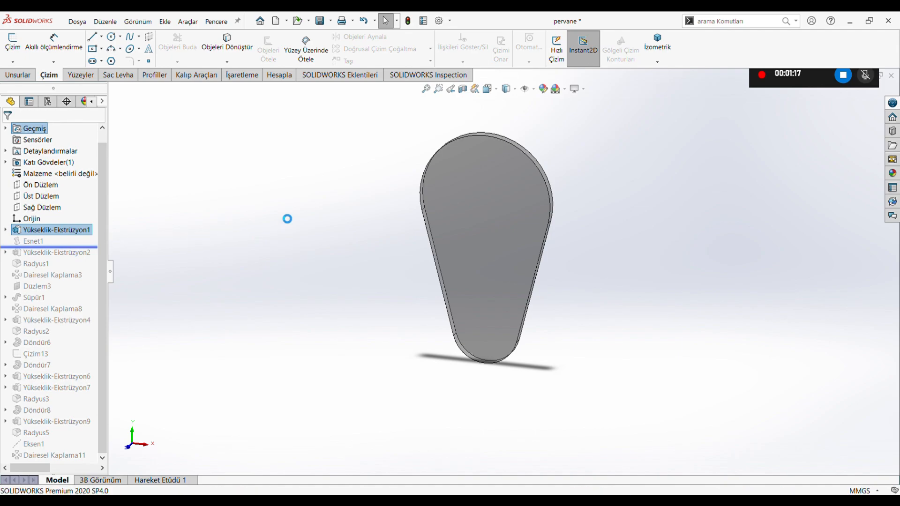
{"action": "middle_click_drag", "start_coordinate": [394, 237], "coordinate": [396, 353]}
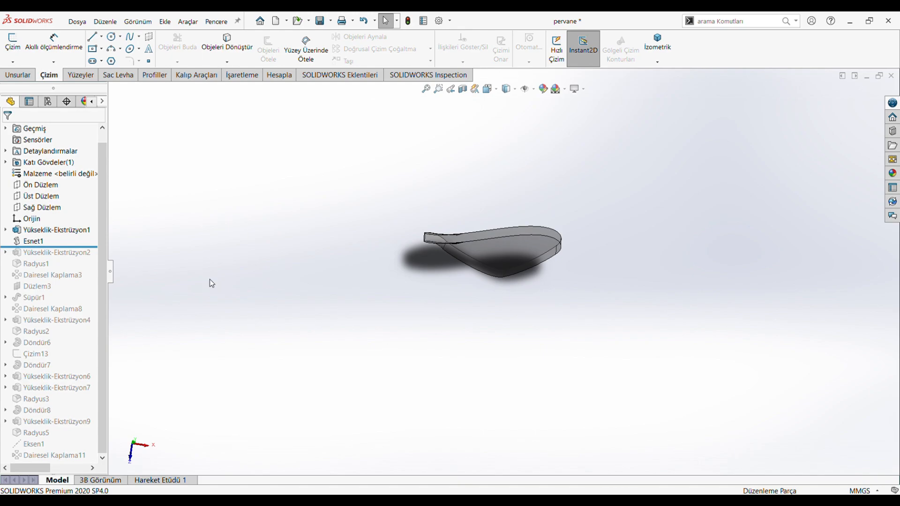
{"action": "left_click", "coordinate": [510, 103]}
{"action": "left_click", "coordinate": [515, 91]}
{"action": "left_click", "coordinate": [508, 112]}
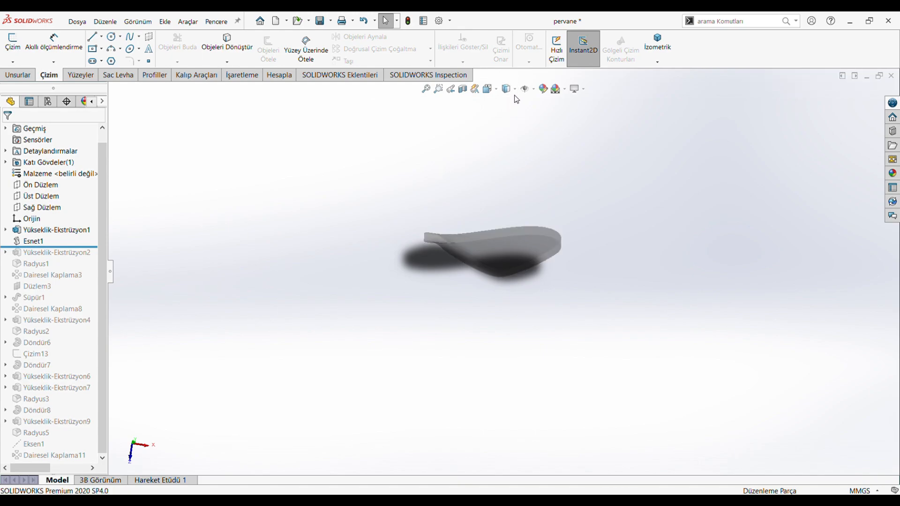
Step: Open the flex feature Esnet1, review its twist angle and trim planes around the blade, and accept it without changes
{"action": "left_click", "coordinate": [37, 241]}
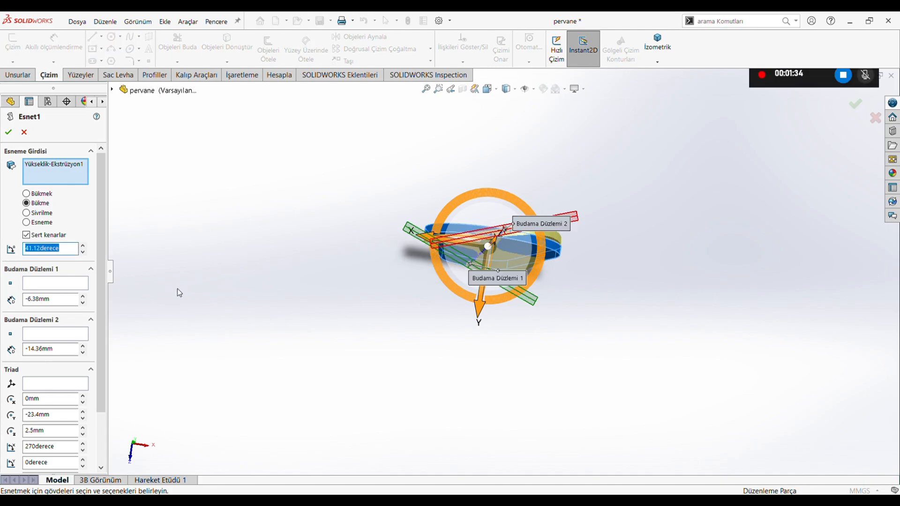
{"action": "middle_click_drag", "start_coordinate": [317, 273], "coordinate": [313, 221]}
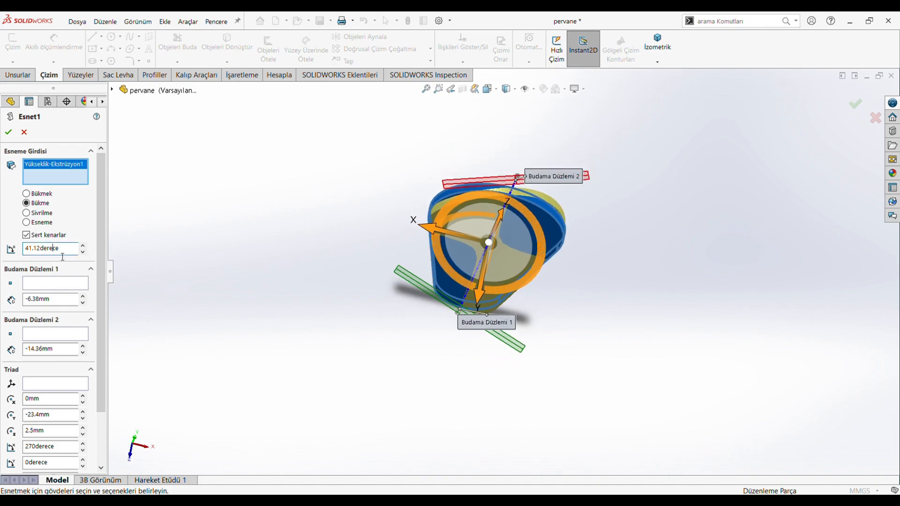
{"action": "middle_click_drag", "start_coordinate": [105, 281], "coordinate": [287, 231]}
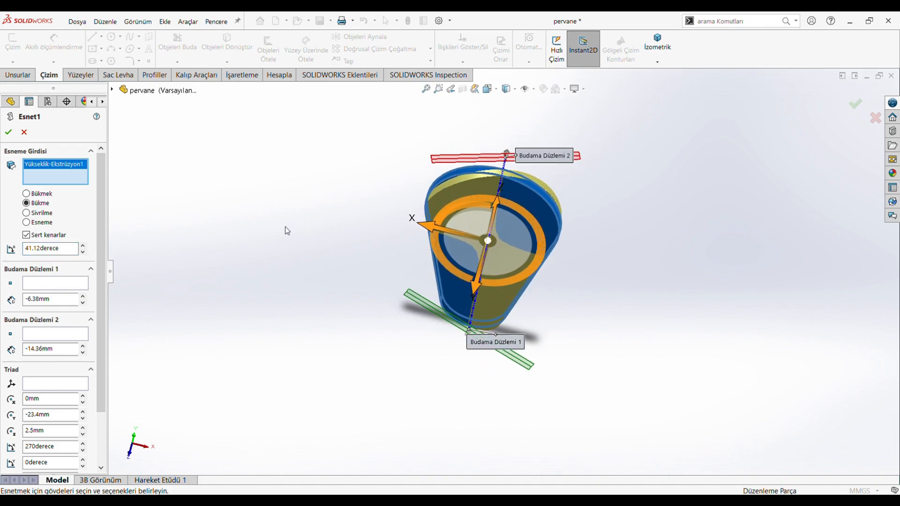
{"action": "left_click", "coordinate": [657, 44]}
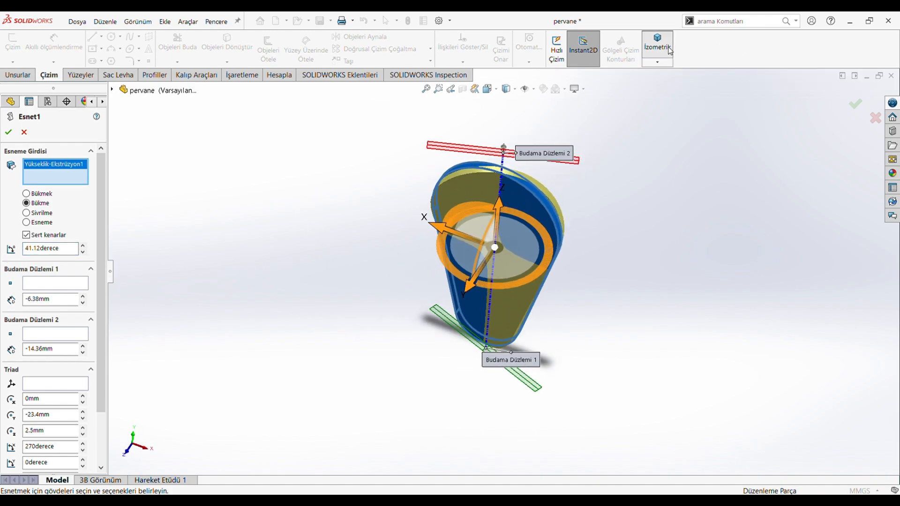
{"action": "left_click", "coordinate": [9, 132]}
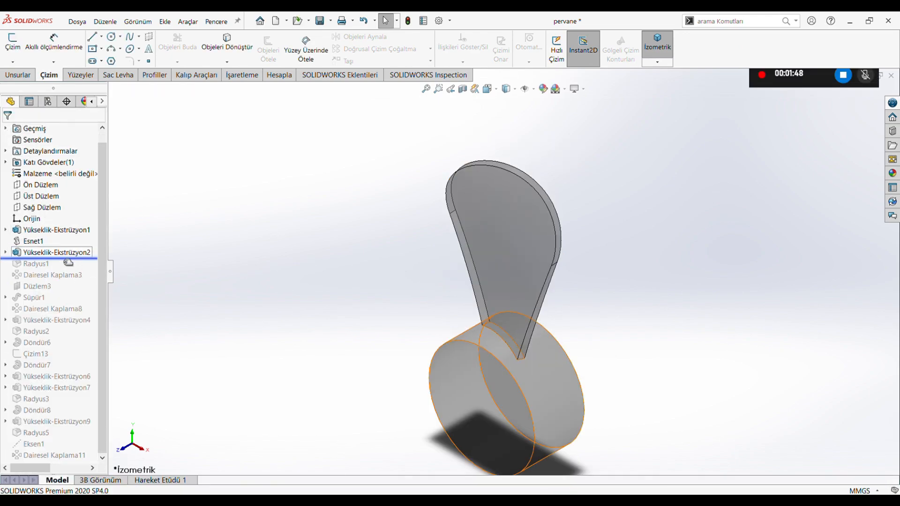
Step: View the hub extrusion Yükseklik-Ekstrüzyon2 face-on, open its sketch to review the dimensions, and exit the sketch
{"action": "left_click", "coordinate": [71, 253]}
{"action": "left_click", "coordinate": [110, 241]}
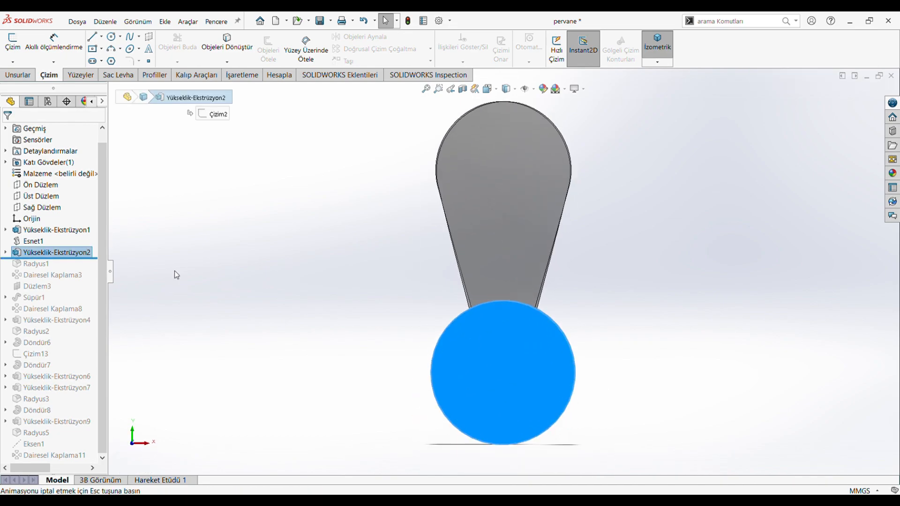
{"action": "left_click", "coordinate": [64, 252]}
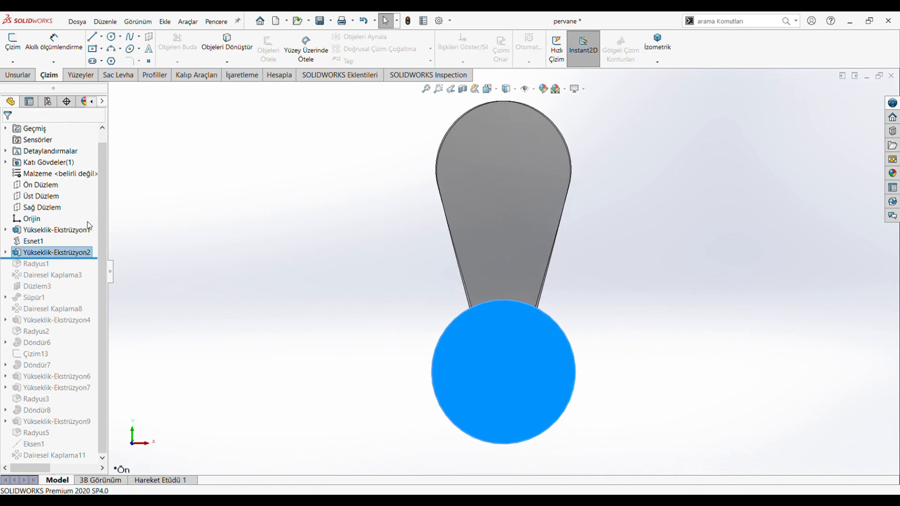
{"action": "left_click", "coordinate": [87, 221]}
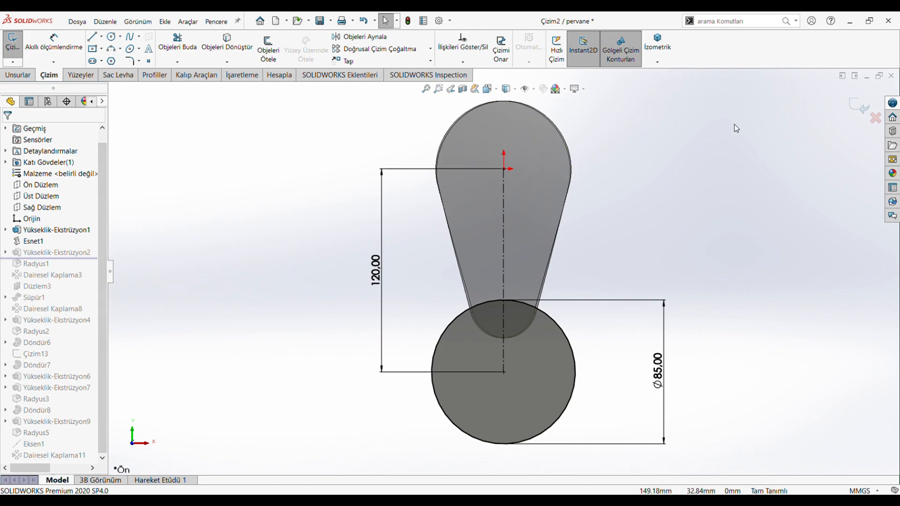
{"action": "left_click", "coordinate": [862, 111]}
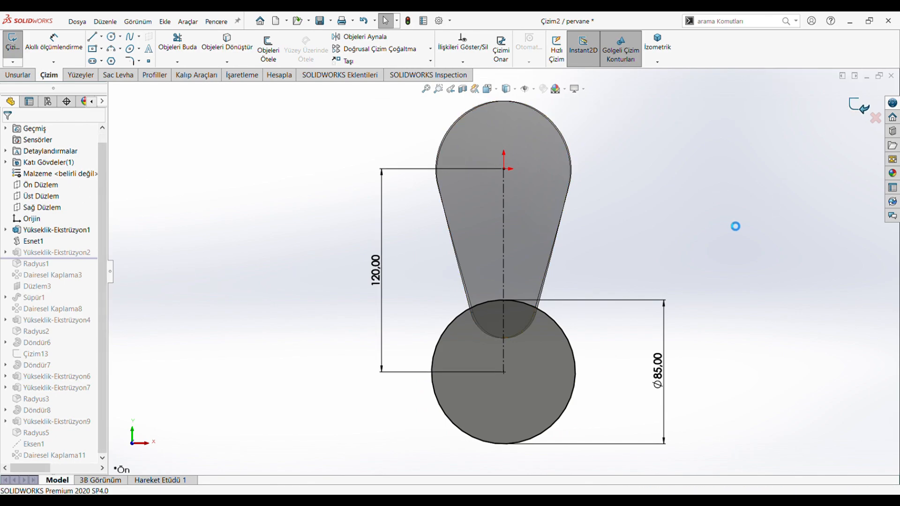
Step: Open the hub extrusion Yükseklik-Ekstrüzyon2 for editing, review its mid-plane depth settings and accept it without changes
{"action": "left_click", "coordinate": [93, 252]}
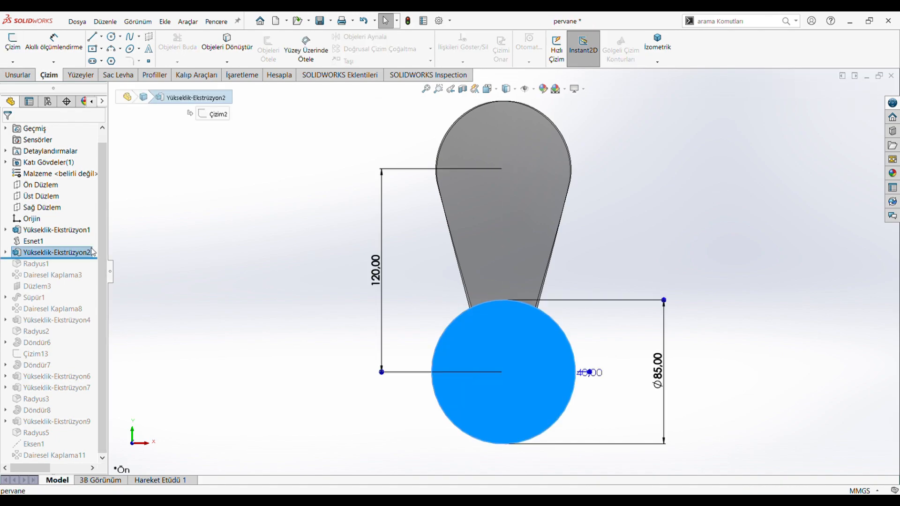
{"action": "left_click", "coordinate": [103, 220]}
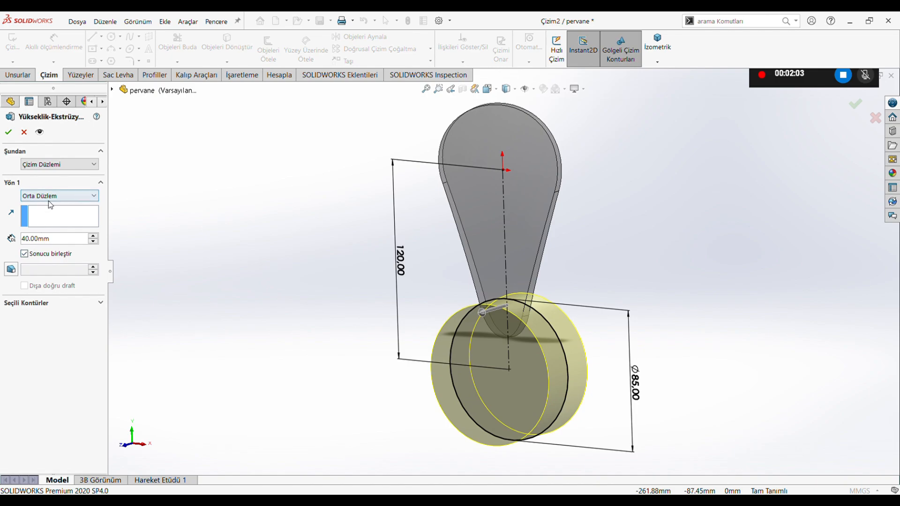
{"action": "left_click", "coordinate": [56, 240]}
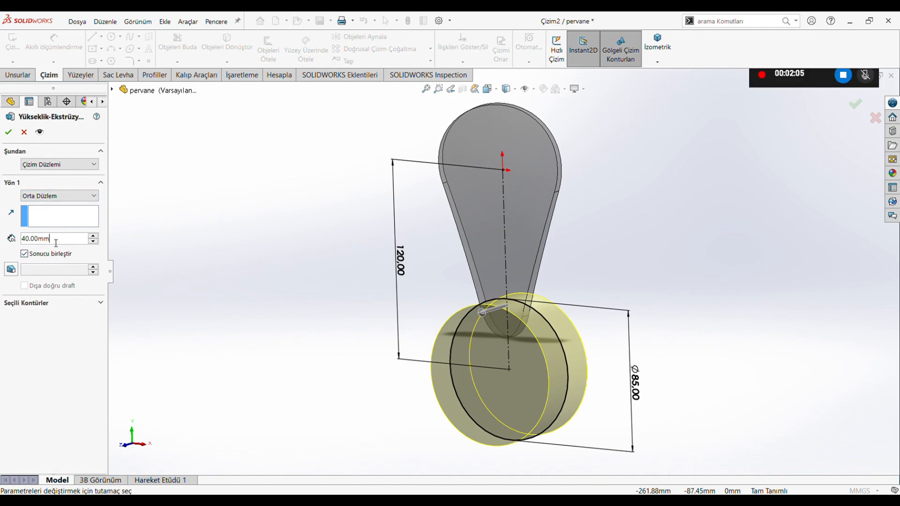
{"action": "left_click", "coordinate": [8, 132]}
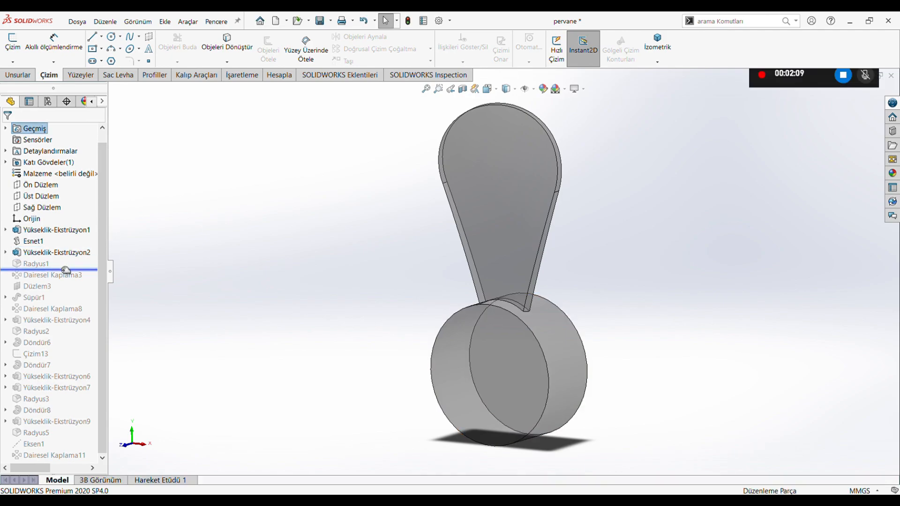
Step: Roll the feature history forward past Radyus1, review the hub fillet's edge and radius, and close it without changes
{"action": "left_click", "coordinate": [36, 263]}
{"action": "middle_click_drag", "start_coordinate": [324, 274], "coordinate": [648, 371]}
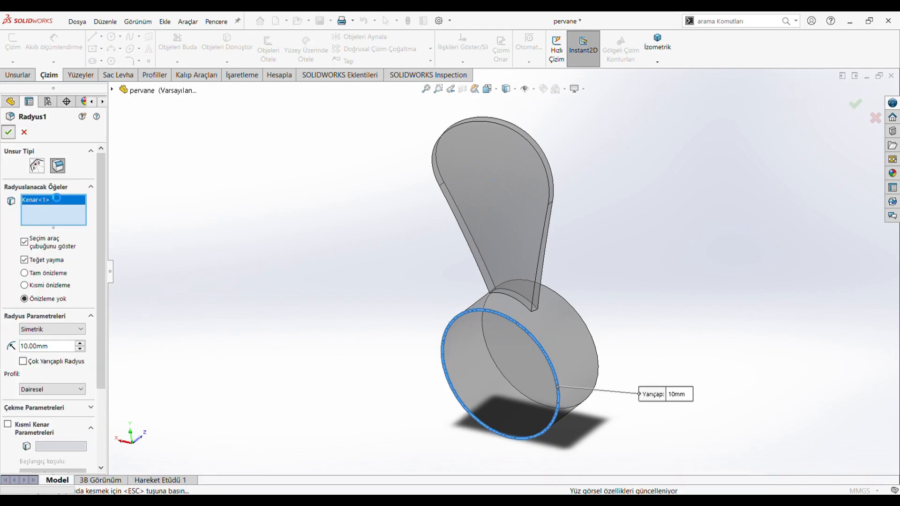
{"action": "left_click", "coordinate": [23, 133]}
Step: Roll the history forward past Dairesel Kaplama3 and open the circular pattern for editing in the isometric view
{"action": "left_click_drag", "start_coordinate": [75, 270], "coordinate": [79, 279]}
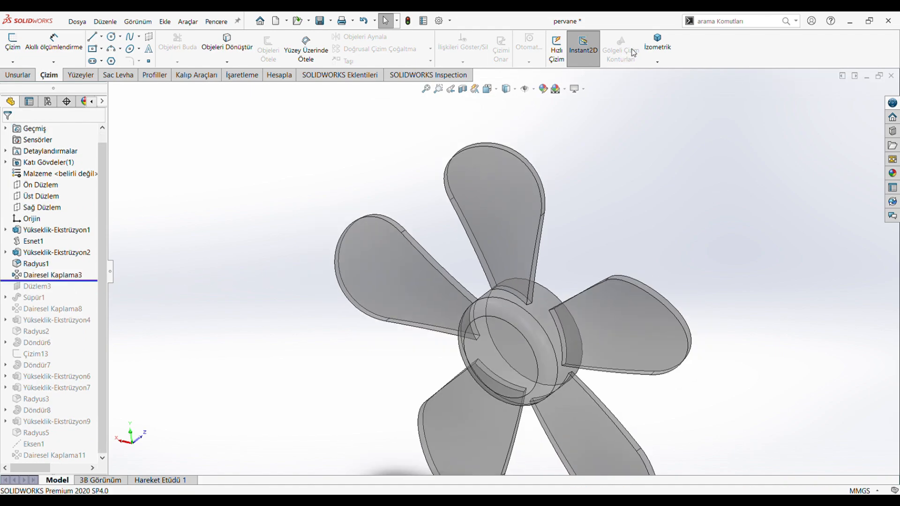
{"action": "left_click", "coordinate": [658, 43]}
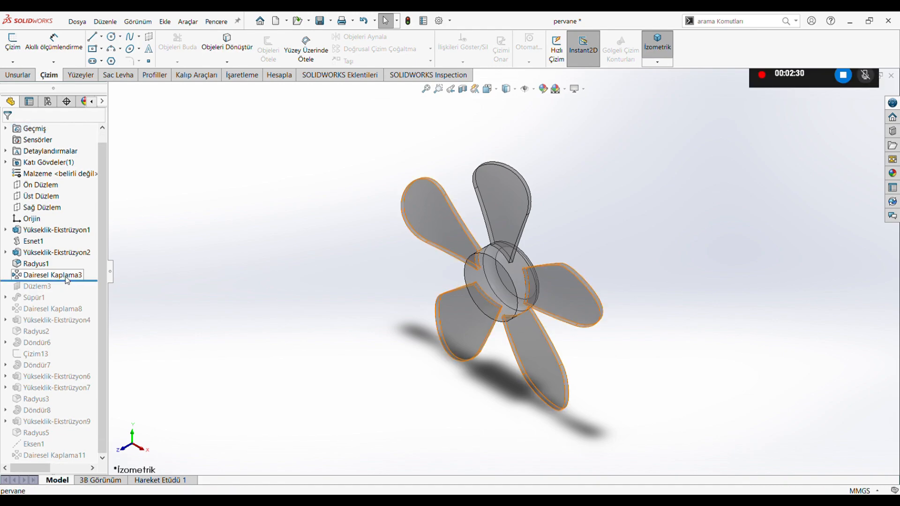
{"action": "left_click", "coordinate": [67, 280]}
{"action": "left_click", "coordinate": [70, 251]}
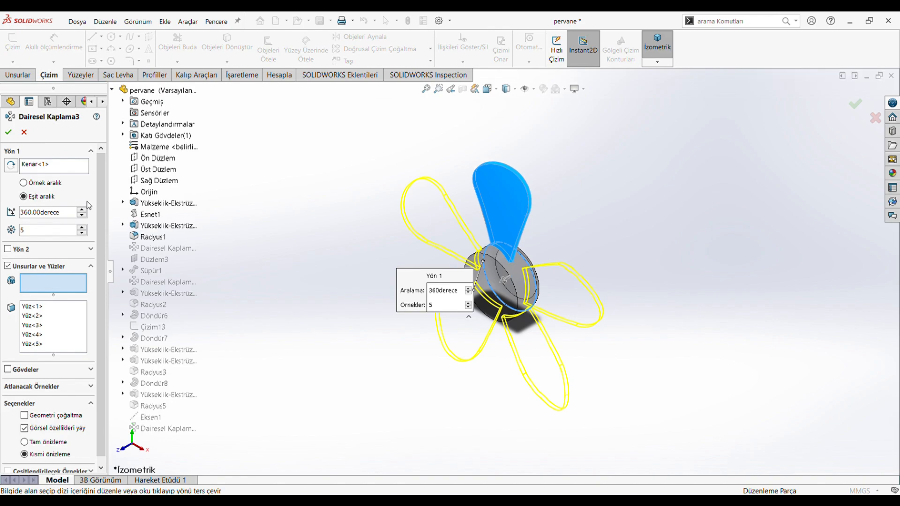
Step: Review the circular pattern's blade faces, angle and hub edge used as its axis, and accept it without changes
{"action": "left_click", "coordinate": [41, 308]}
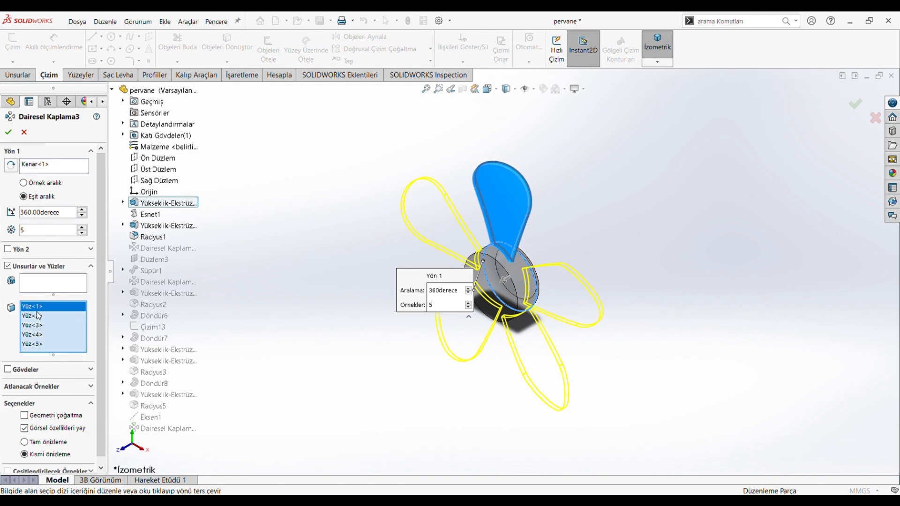
{"action": "left_click", "coordinate": [40, 316]}
{"action": "left_click", "coordinate": [39, 326]}
{"action": "left_click", "coordinate": [39, 334]}
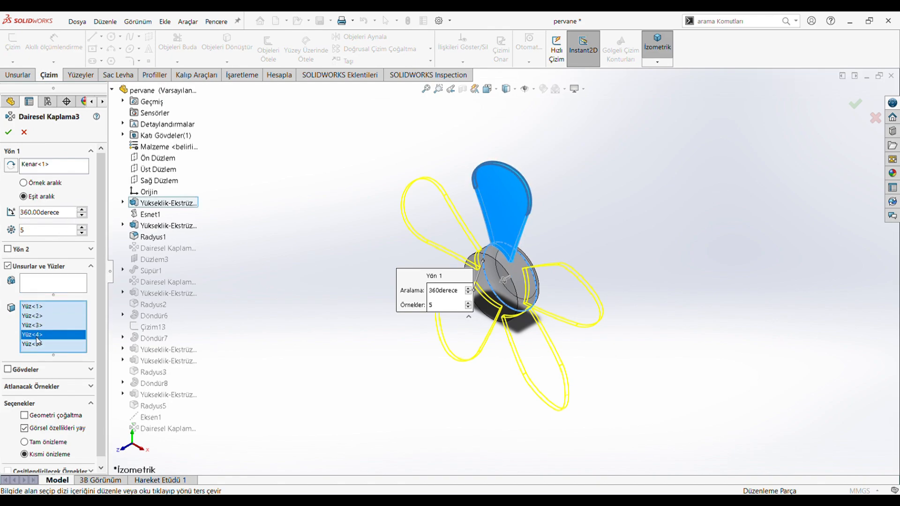
{"action": "left_click", "coordinate": [39, 344]}
{"action": "left_click", "coordinate": [44, 216]}
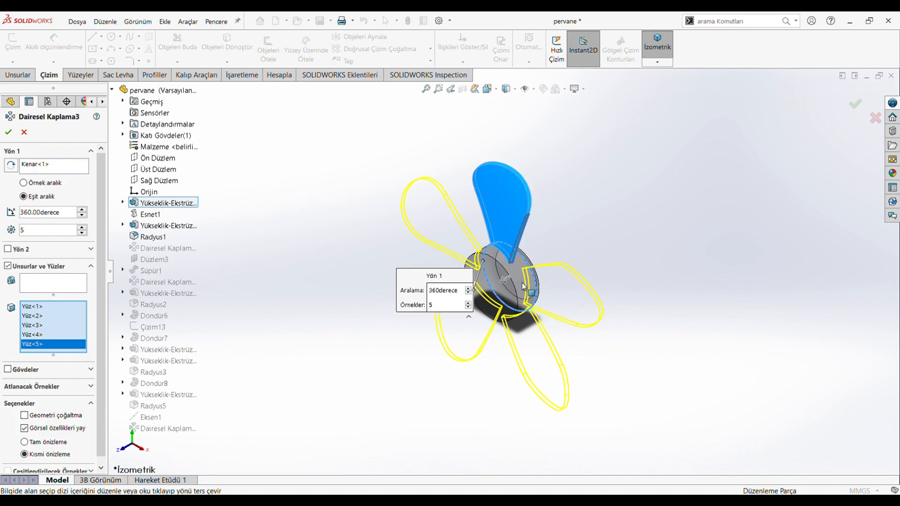
{"action": "left_click", "coordinate": [43, 166]}
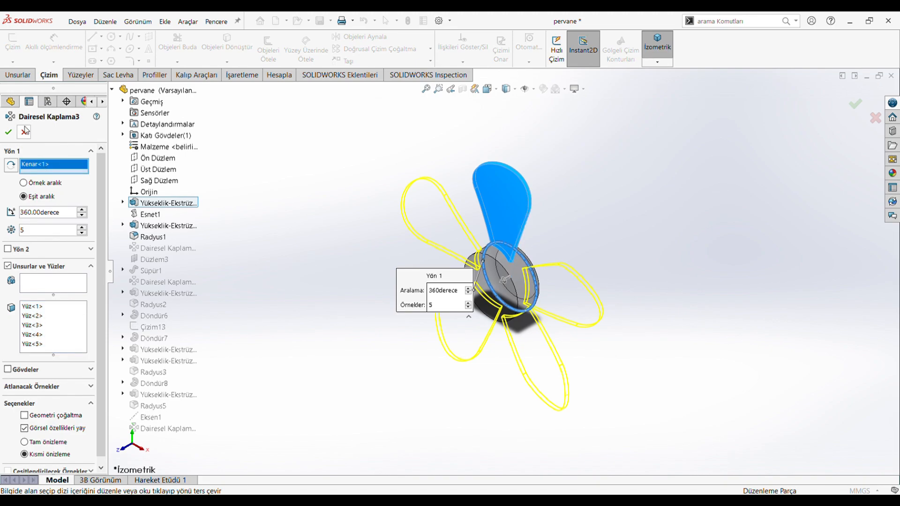
{"action": "left_click", "coordinate": [8, 132]}
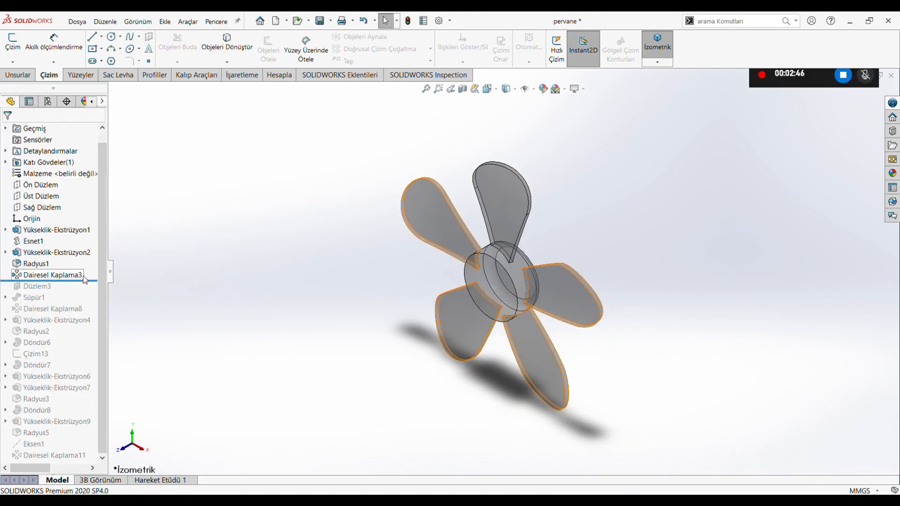
Step: Roll the history forward past Düzlem3, review the plane's offset from Üst Düzlem, and make Düzlem3 visible
{"action": "left_click_drag", "start_coordinate": [87, 285], "coordinate": [85, 291]}
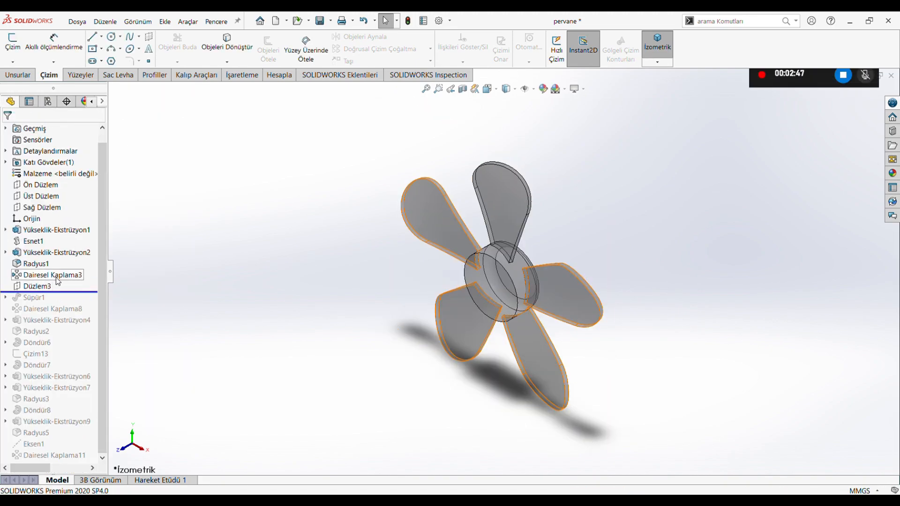
{"action": "left_click", "coordinate": [41, 287]}
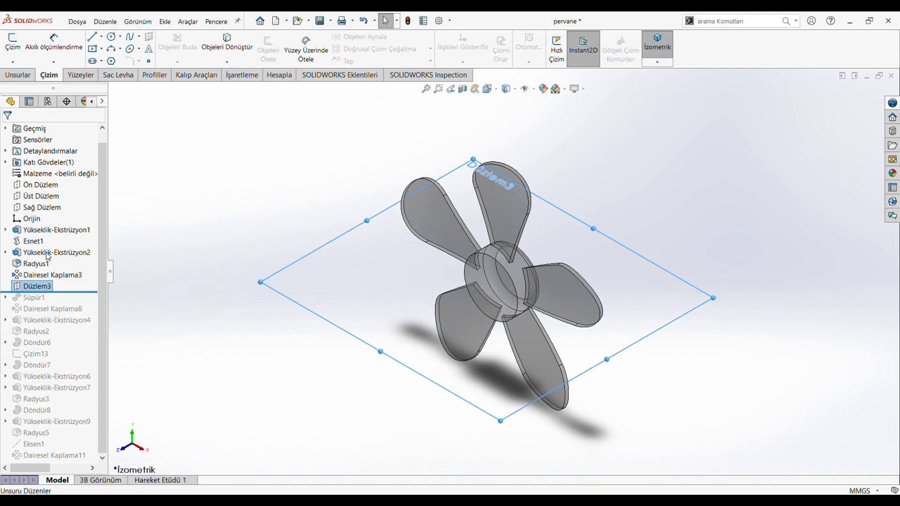
{"action": "left_click", "coordinate": [385, 203]}
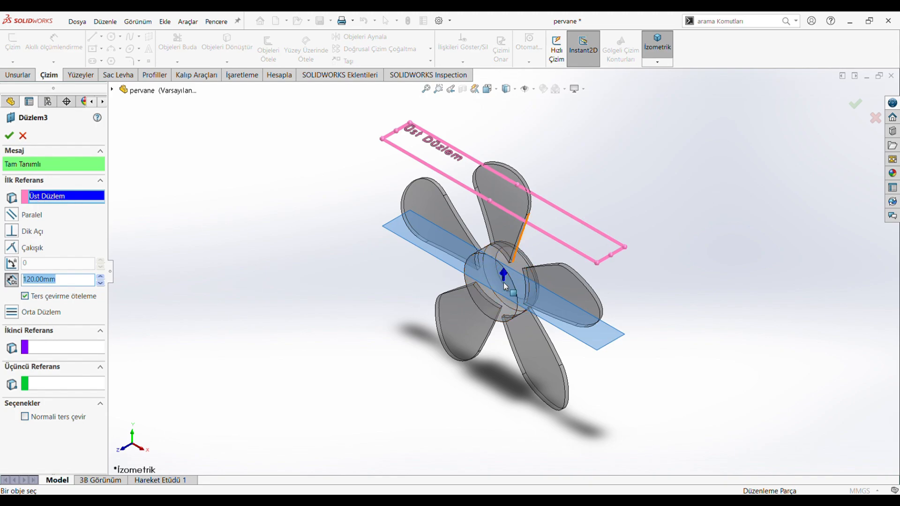
{"action": "left_click", "coordinate": [9, 136]}
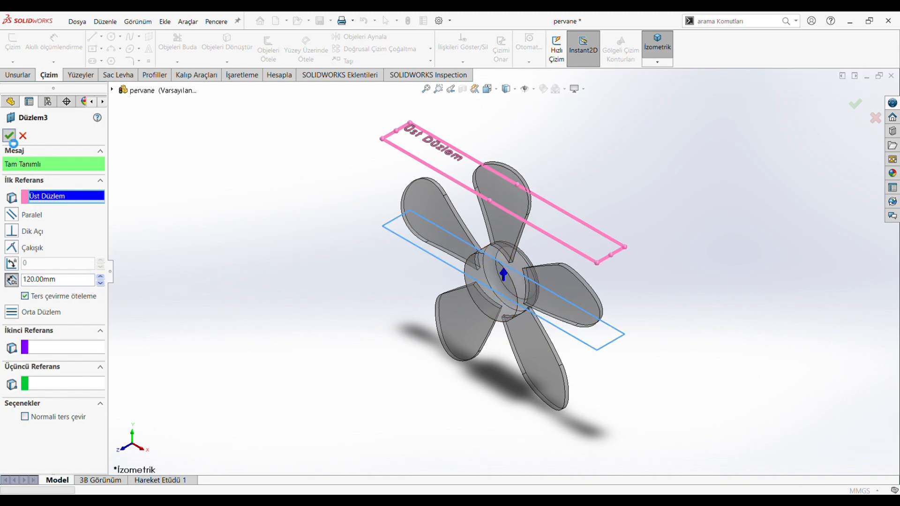
{"action": "left_click", "coordinate": [39, 287]}
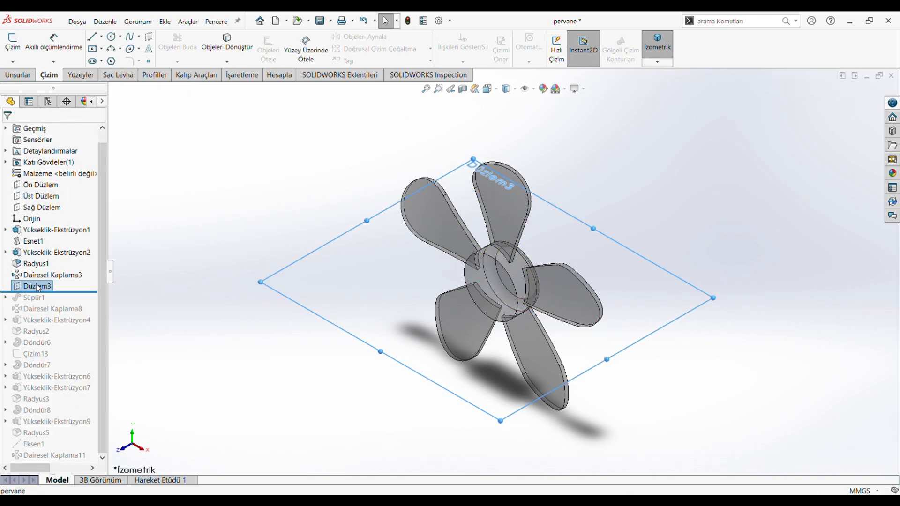
Step: Roll the history forward past Süpür1, review the sweep's profile and path face-on to Düzlem3, and accept it without changes
{"action": "left_click_drag", "start_coordinate": [84, 293], "coordinate": [87, 304]}
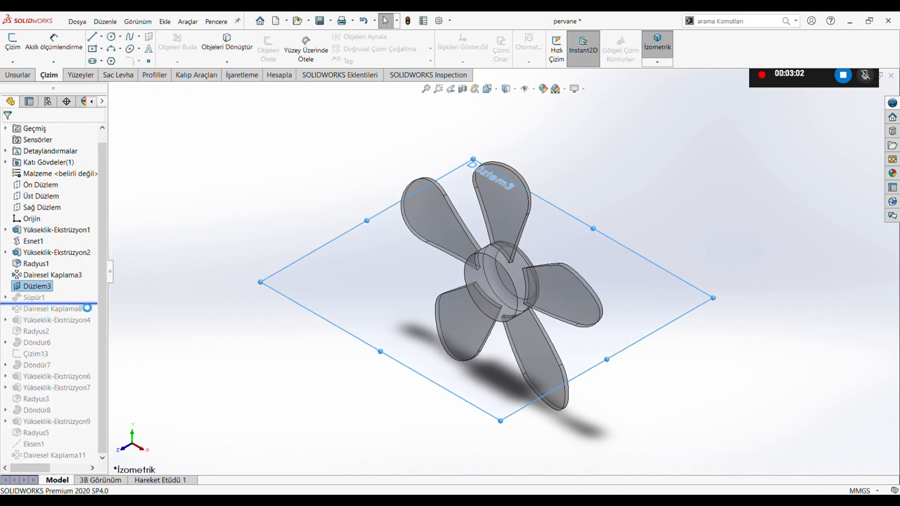
{"action": "left_click", "coordinate": [45, 299]}
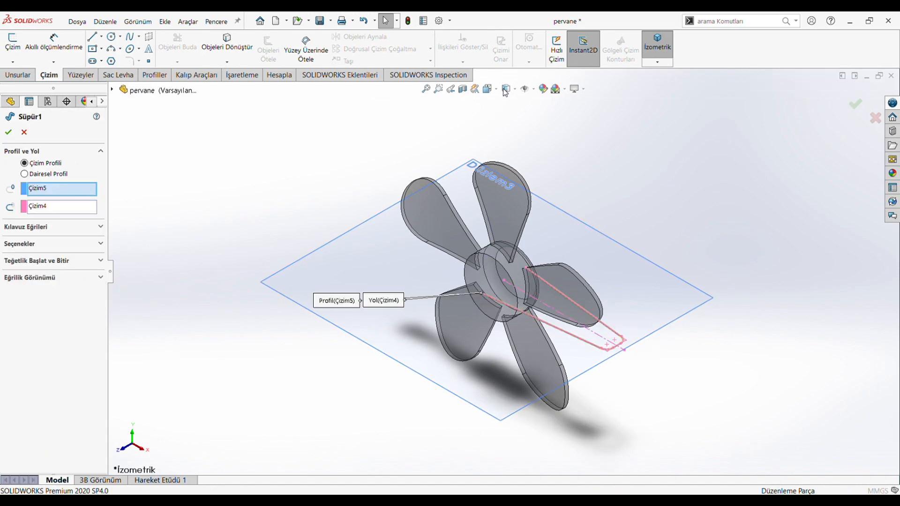
{"action": "left_click", "coordinate": [488, 89]}
{"action": "left_click", "coordinate": [383, 240]}
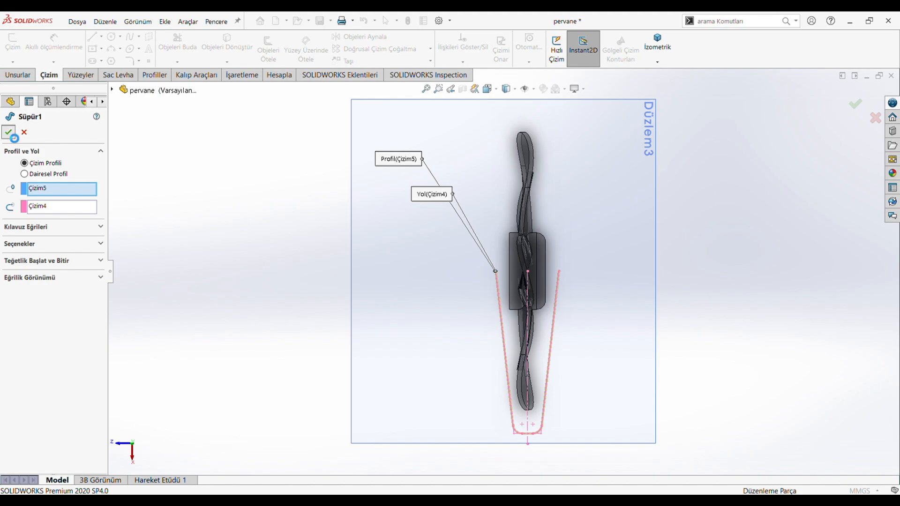
{"action": "left_click", "coordinate": [8, 133]}
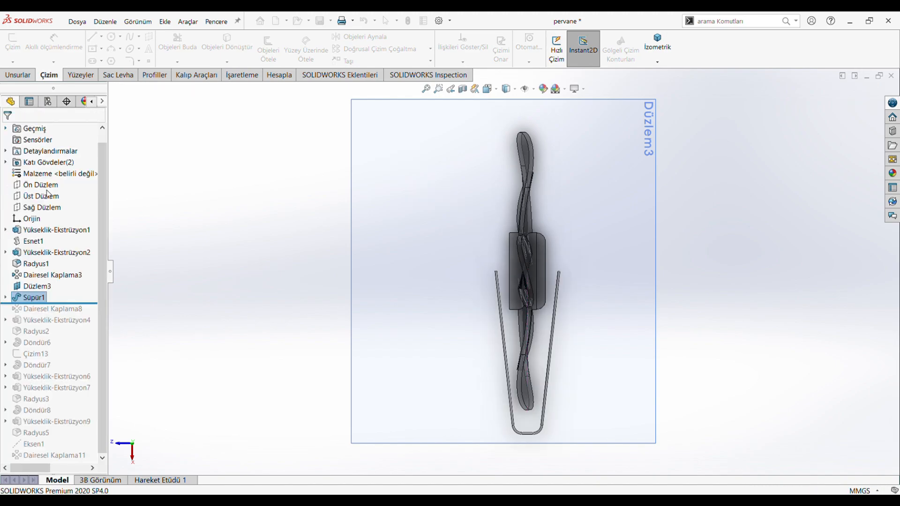
Step: Expand the sweep Süpür1, open its profile sketch Çizim5 and examine the small circle's location near the hub
{"action": "left_click", "coordinate": [41, 298]}
{"action": "left_click", "coordinate": [5, 297]}
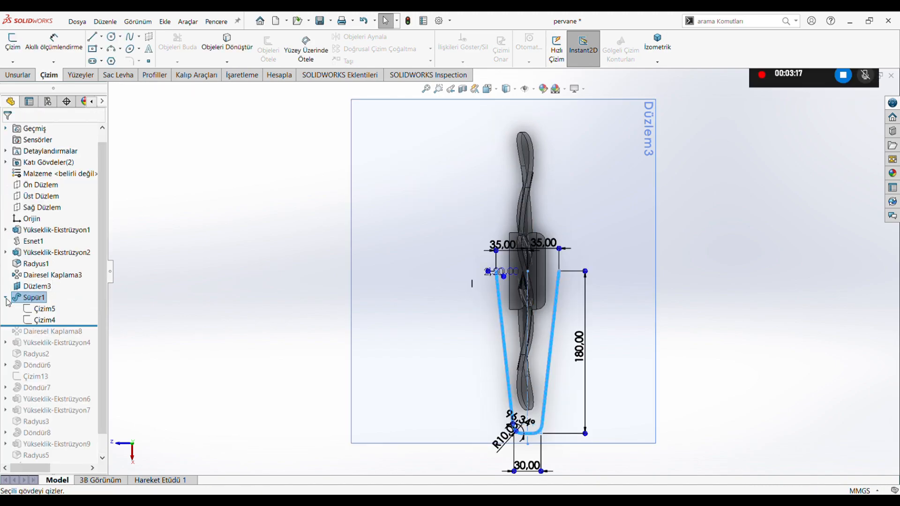
{"action": "left_click", "coordinate": [39, 309]}
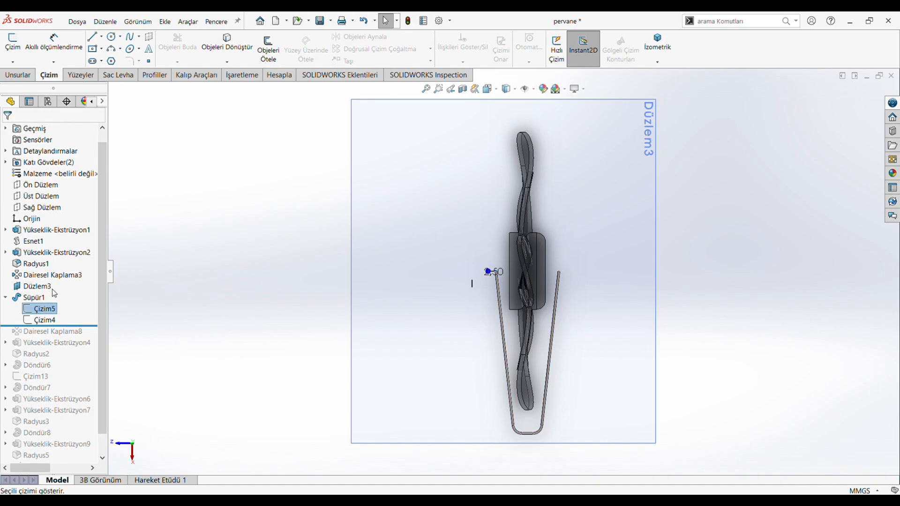
{"action": "middle_click_drag", "start_coordinate": [565, 374], "coordinate": [579, 201]}
{"action": "middle_click_drag", "start_coordinate": [421, 348], "coordinate": [520, 386]}
{"action": "scroll", "coordinate": [561, 314], "scroll_direction": "down", "scroll_amount": 4}
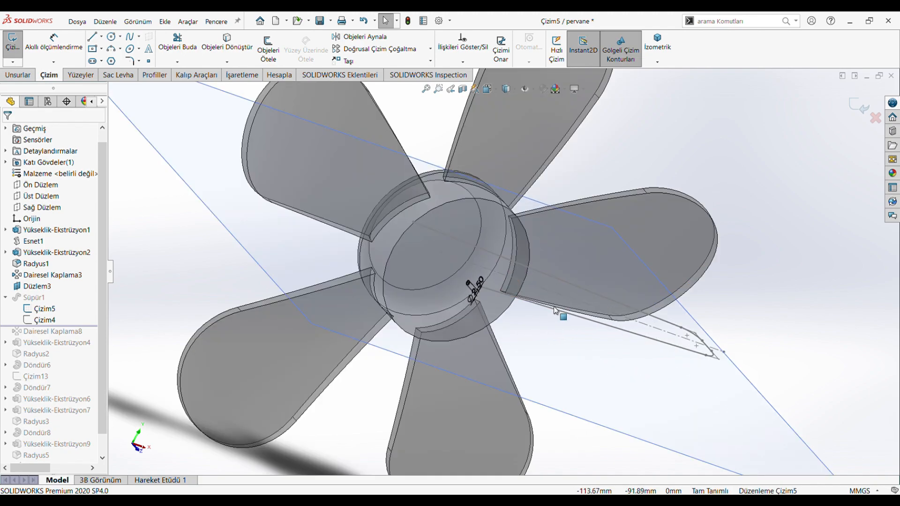
{"action": "middle_click_drag", "start_coordinate": [556, 308], "coordinate": [495, 321]}
{"action": "scroll", "coordinate": [128, 128], "scroll_direction": "up", "scroll_amount": 1}
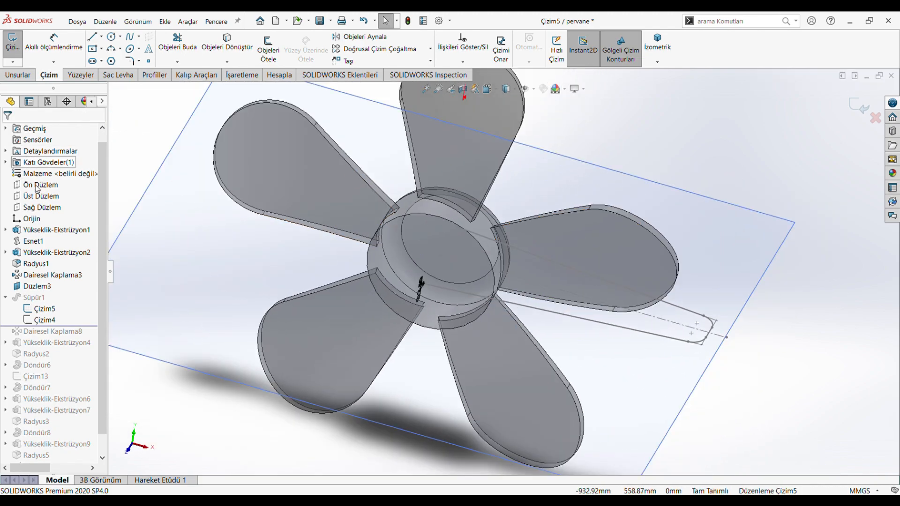
Step: Highlight Sağ Düzlem to examine the plane of the profile circle close up, and exit the sketch
{"action": "left_click", "coordinate": [39, 207]}
{"action": "middle_click_drag", "start_coordinate": [356, 280], "coordinate": [492, 248]}
{"action": "scroll", "coordinate": [472, 261], "scroll_direction": "down", "scroll_amount": 5}
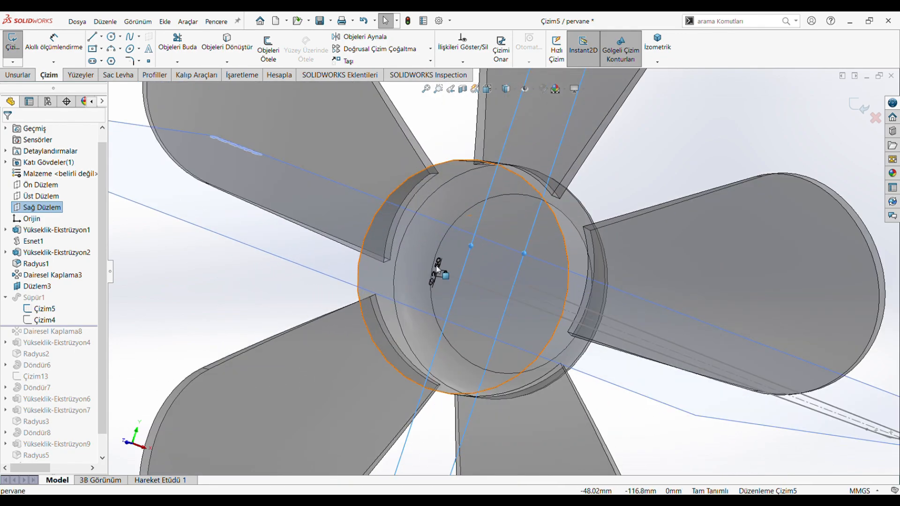
{"action": "scroll", "coordinate": [473, 258], "scroll_direction": "up", "scroll_amount": 10}
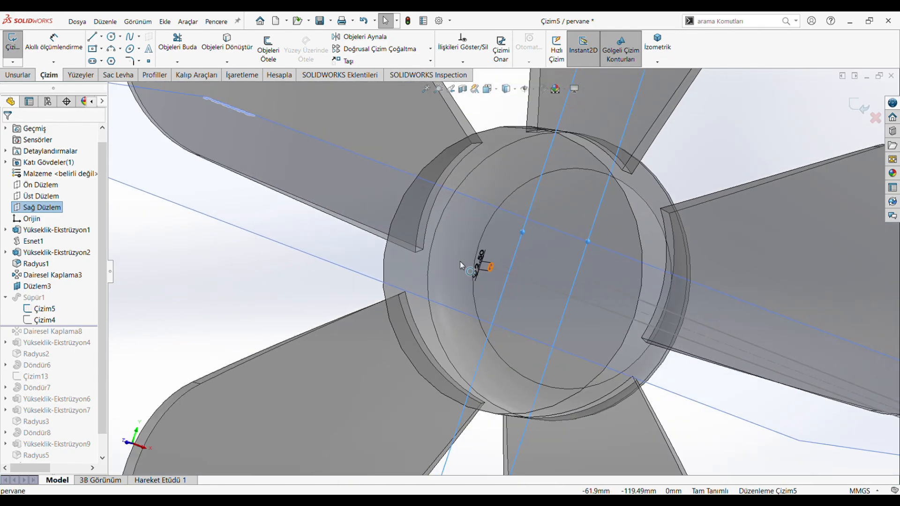
{"action": "left_click", "coordinate": [859, 107]}
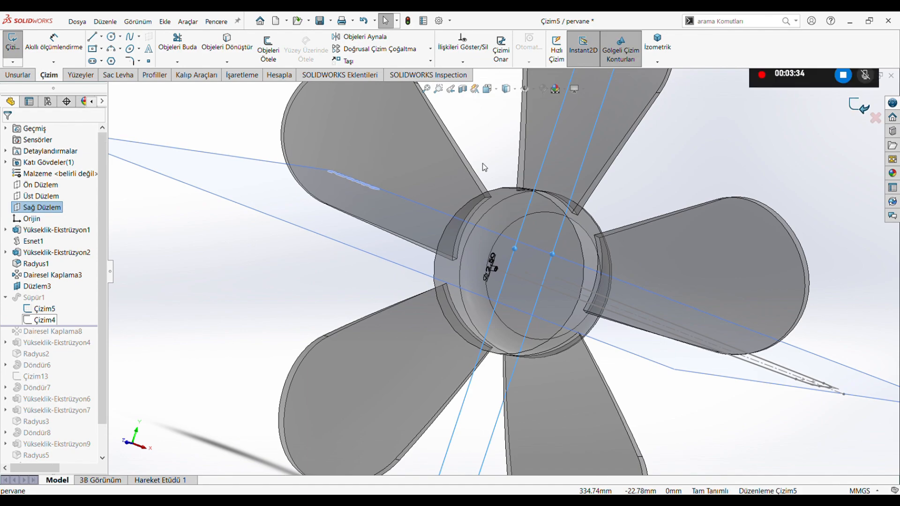
Step: Open the sweep's path sketch Çizim4, review its dimensions from the top view, exit it and select Süpür1
{"action": "left_click", "coordinate": [46, 320]}
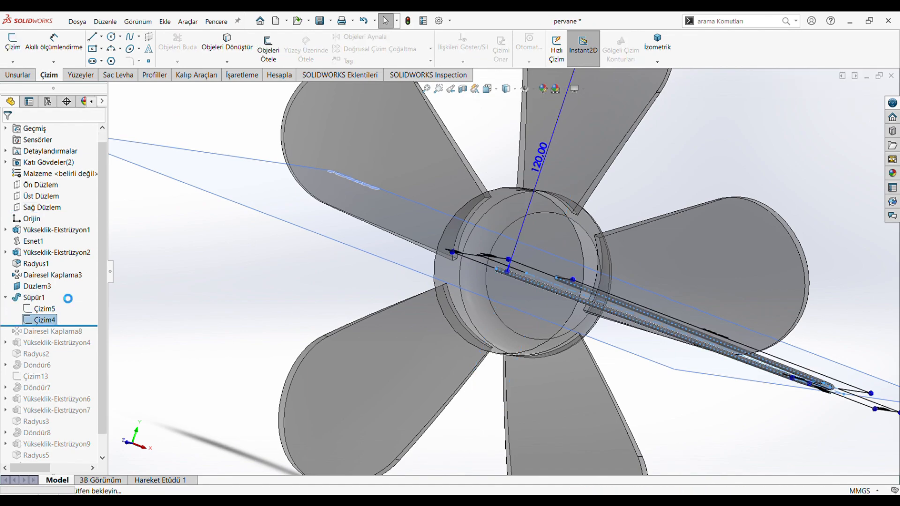
{"action": "left_click", "coordinate": [488, 89]}
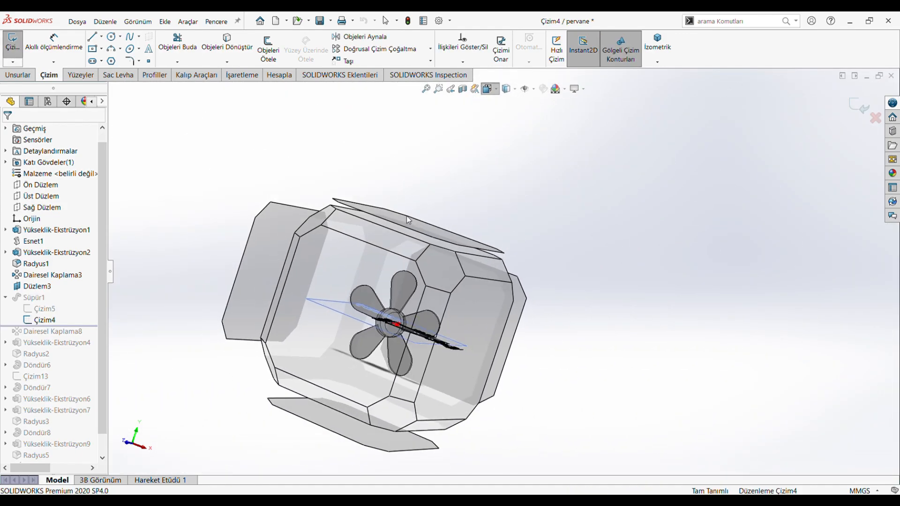
{"action": "left_click", "coordinate": [406, 216]}
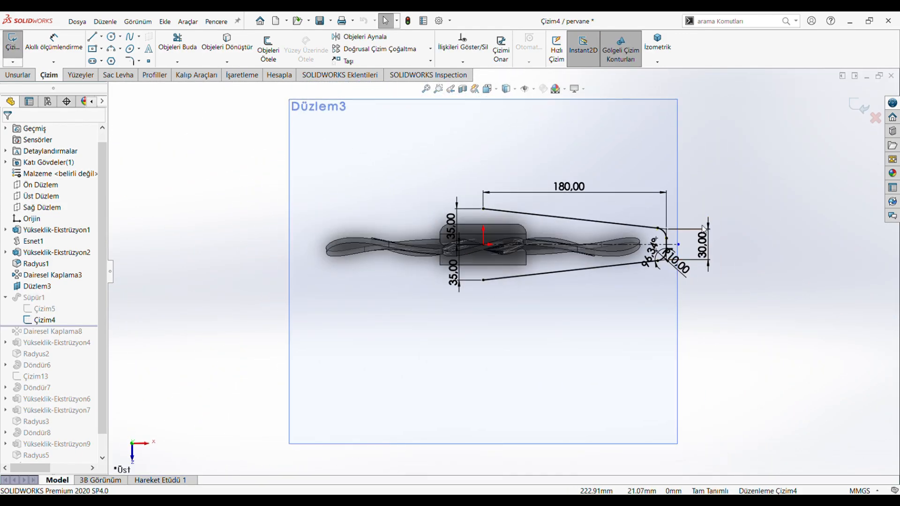
{"action": "scroll", "coordinate": [705, 229], "scroll_direction": "down", "scroll_amount": 3}
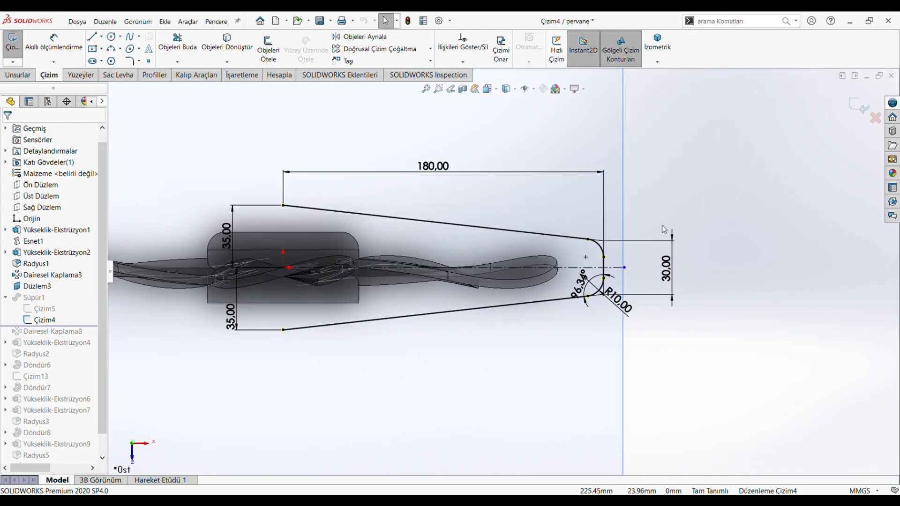
{"action": "left_click", "coordinate": [860, 107]}
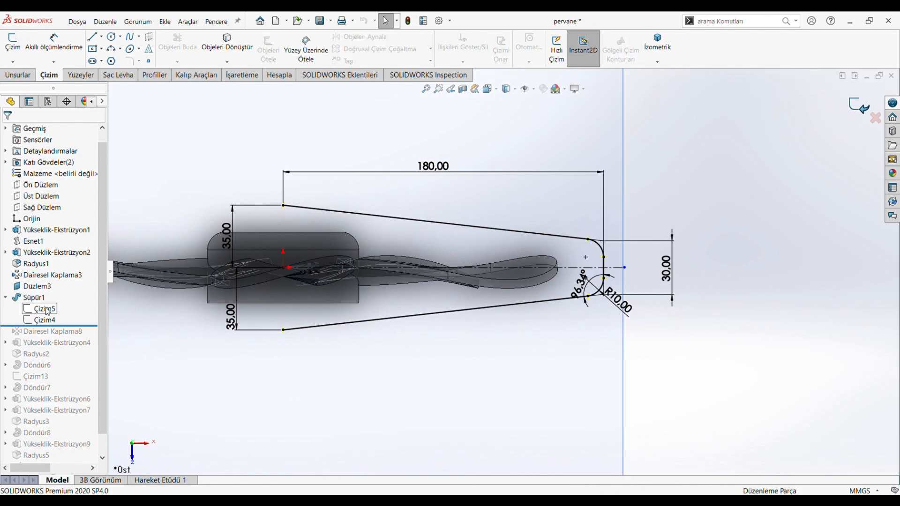
{"action": "left_click", "coordinate": [34, 297]}
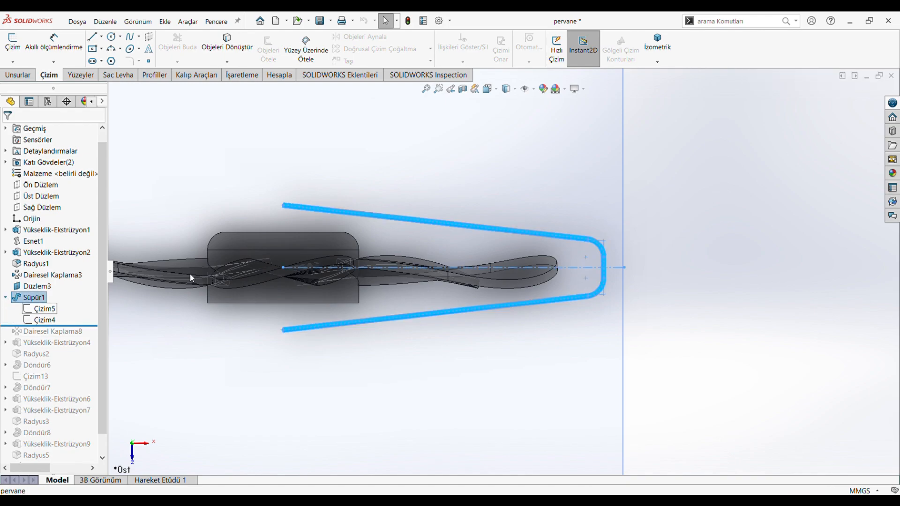
Step: Collapse the sweep Süpür1 in the feature tree and hide the plane Düzlem3
{"action": "left_click", "coordinate": [671, 47]}
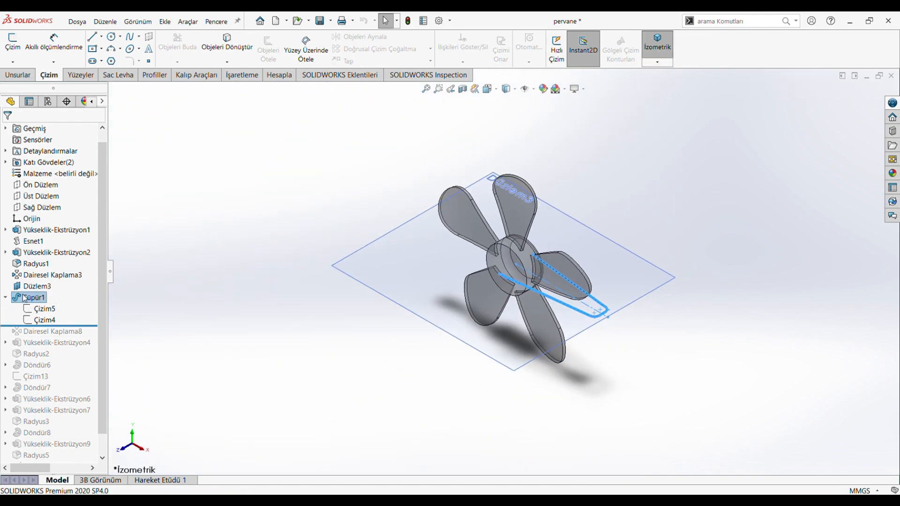
{"action": "left_click", "coordinate": [5, 297]}
{"action": "left_click", "coordinate": [35, 286]}
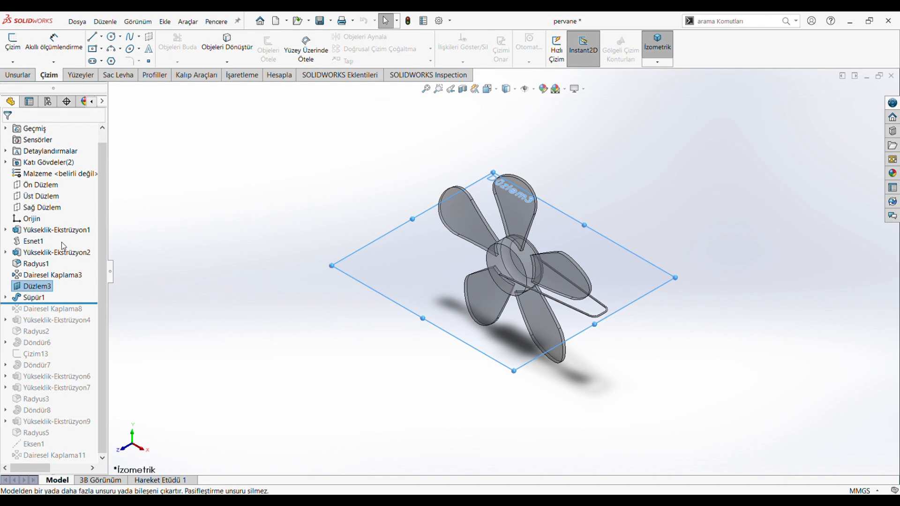
{"action": "key", "text": "Escape"}
Step: Roll the history forward past Dairesel Kaplama8, review the circular pattern's axis face and patterned body, and accept it without changes
{"action": "left_click_drag", "start_coordinate": [87, 307], "coordinate": [84, 315]}
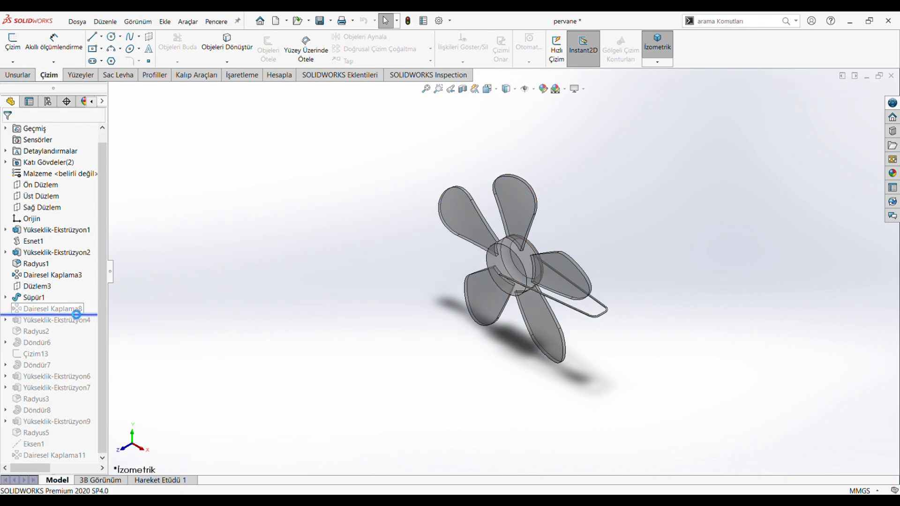
{"action": "left_click", "coordinate": [72, 310]}
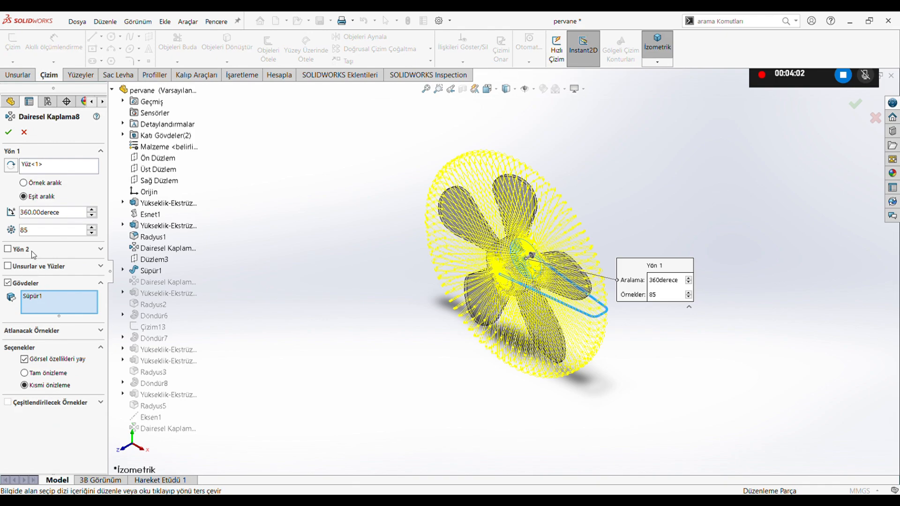
{"action": "left_click", "coordinate": [55, 168]}
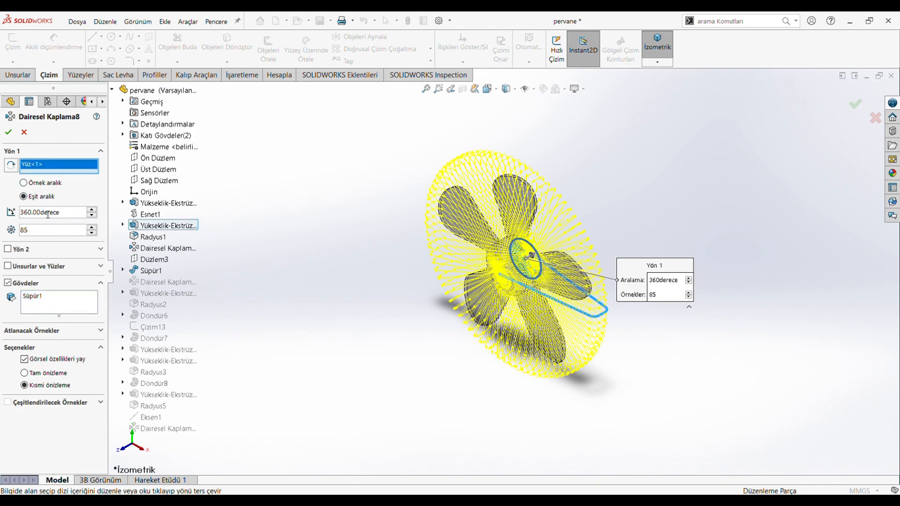
{"action": "left_click", "coordinate": [32, 296]}
{"action": "left_click", "coordinate": [7, 283]}
{"action": "left_click", "coordinate": [7, 283]}
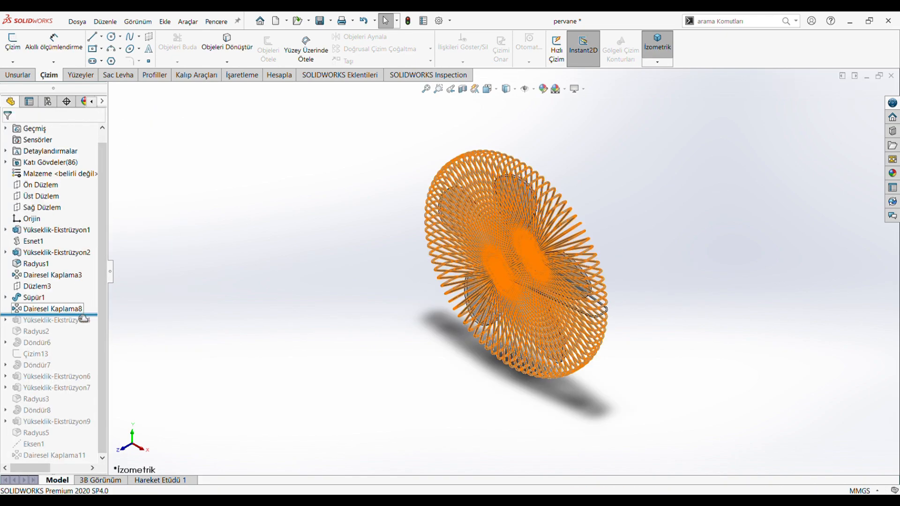
Step: Roll the history forward past Yükseklik-Ekstrüzyon4 and open its sketch Çizim10 to examine the hub circle face-on
{"action": "left_click_drag", "start_coordinate": [91, 321], "coordinate": [88, 325]}
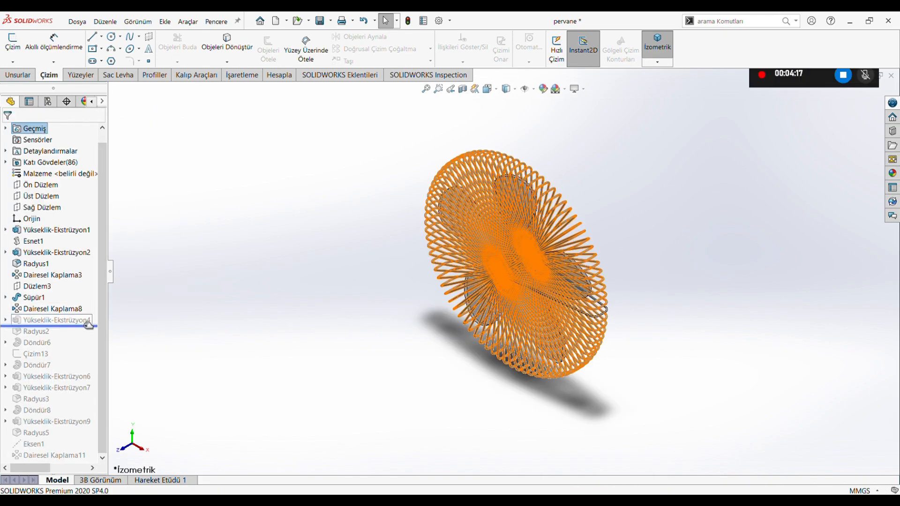
{"action": "left_click", "coordinate": [75, 324]}
{"action": "left_click", "coordinate": [105, 304]}
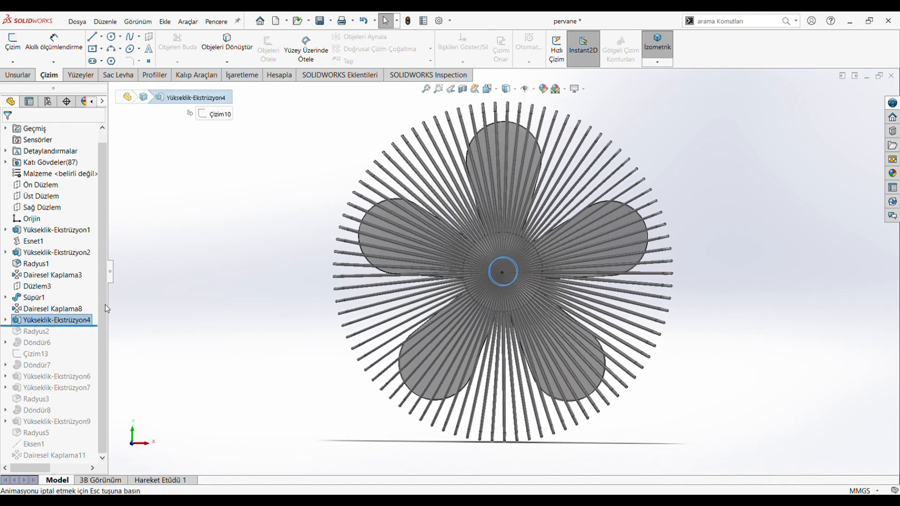
{"action": "left_click", "coordinate": [76, 320]}
{"action": "key", "text": "Escape"}
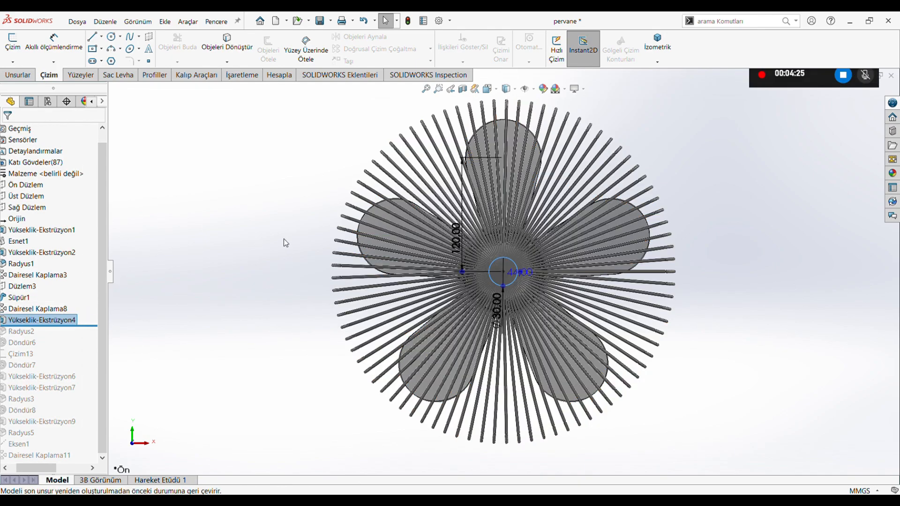
{"action": "left_click_drag", "start_coordinate": [42, 471], "coordinate": [21, 473]}
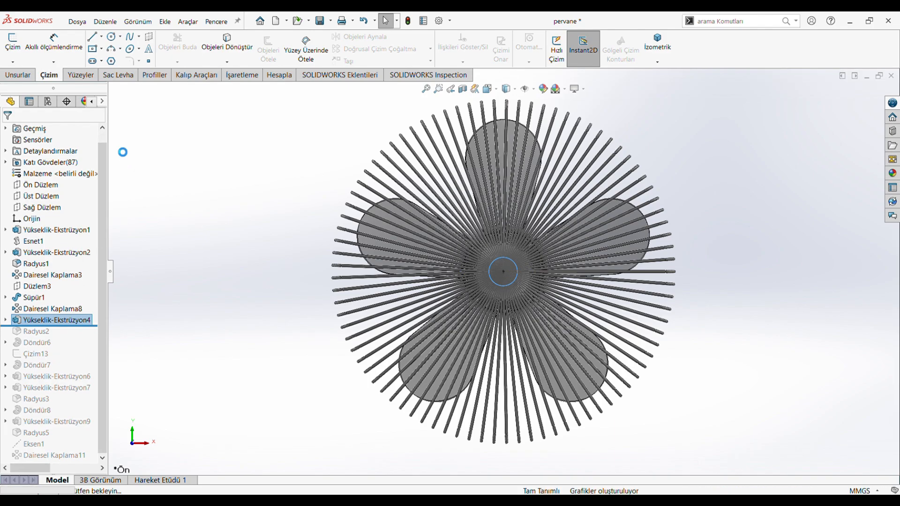
{"action": "left_click_drag", "start_coordinate": [114, 135], "coordinate": [133, 136]}
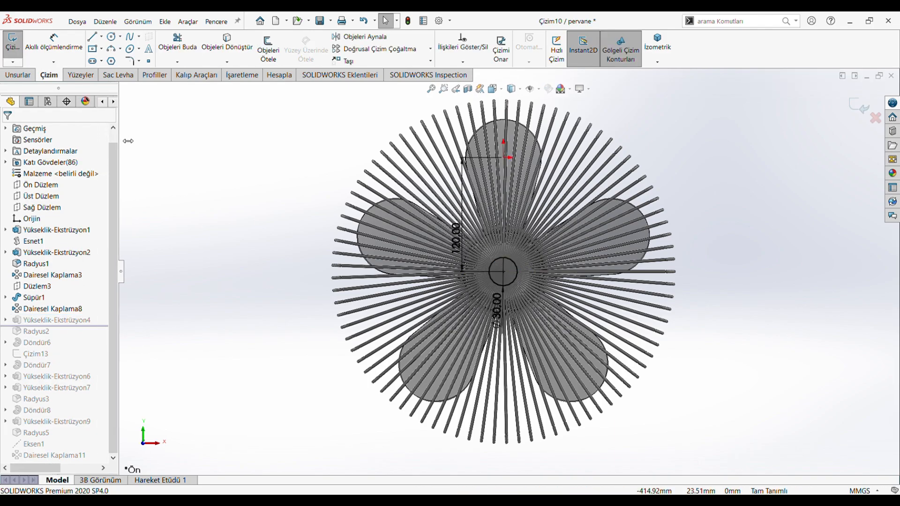
{"action": "scroll", "coordinate": [492, 222], "scroll_direction": "down", "scroll_amount": 2}
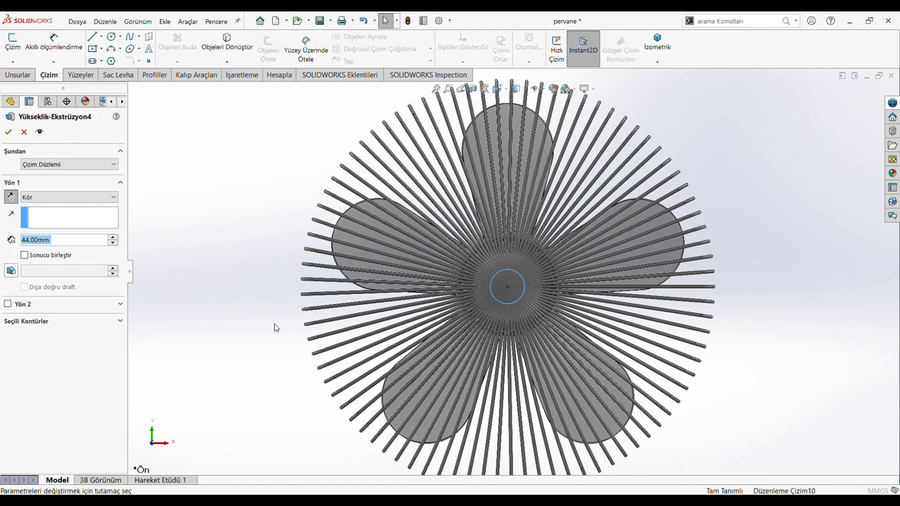
Step: Review the direction and depth settings of Yükseklik-Ekstrüzyon4 from an oblique side view and accept them without changes
{"action": "middle_click_drag", "start_coordinate": [282, 324], "coordinate": [355, 349]}
{"action": "left_click", "coordinate": [94, 244]}
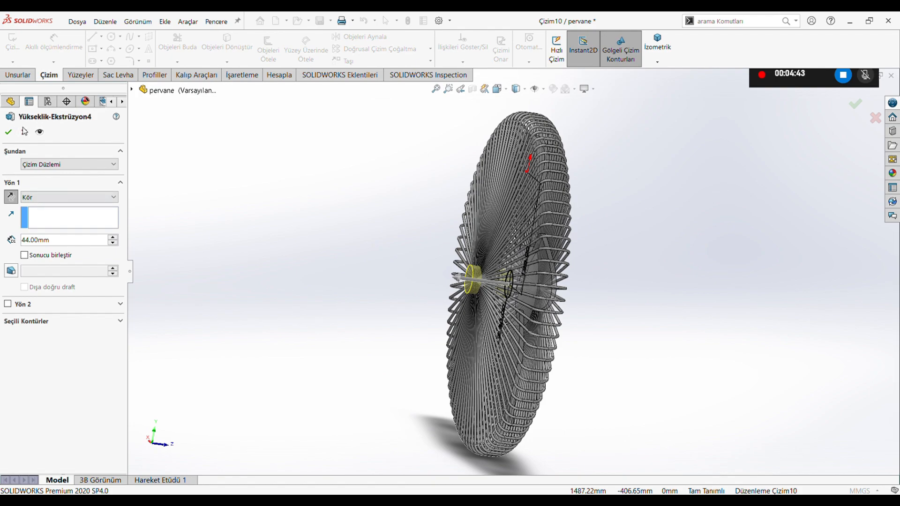
{"action": "key", "text": "Return"}
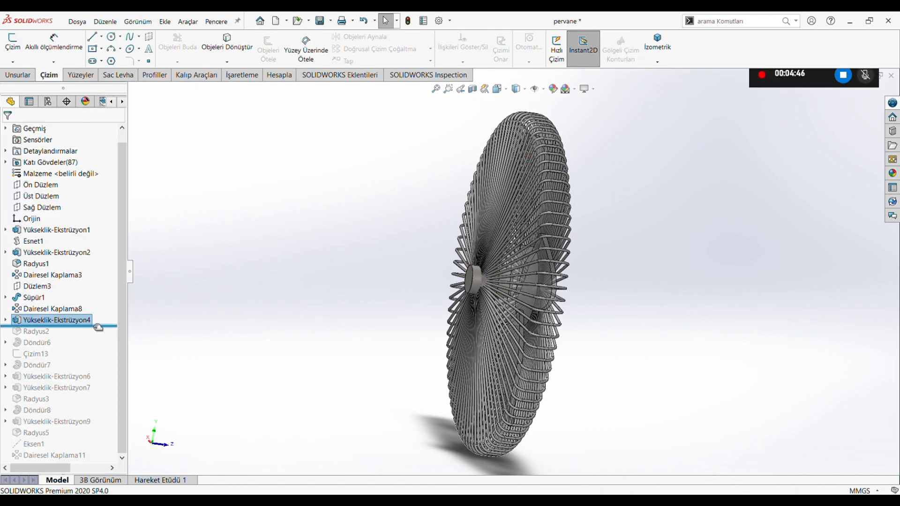
Step: Roll the history forward past Radyus2, review the fillet's edges and radius, and accept it without changes
{"action": "left_click_drag", "start_coordinate": [98, 328], "coordinate": [95, 339]}
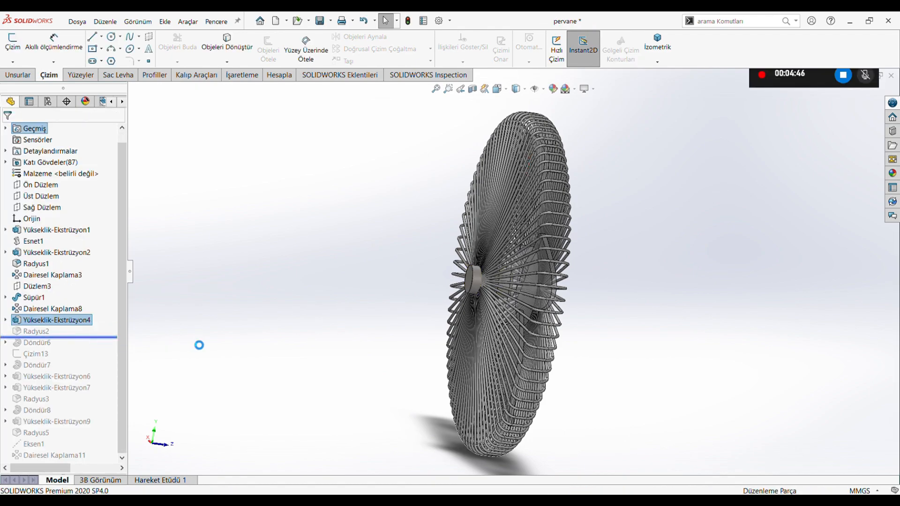
{"action": "left_click", "coordinate": [38, 330]}
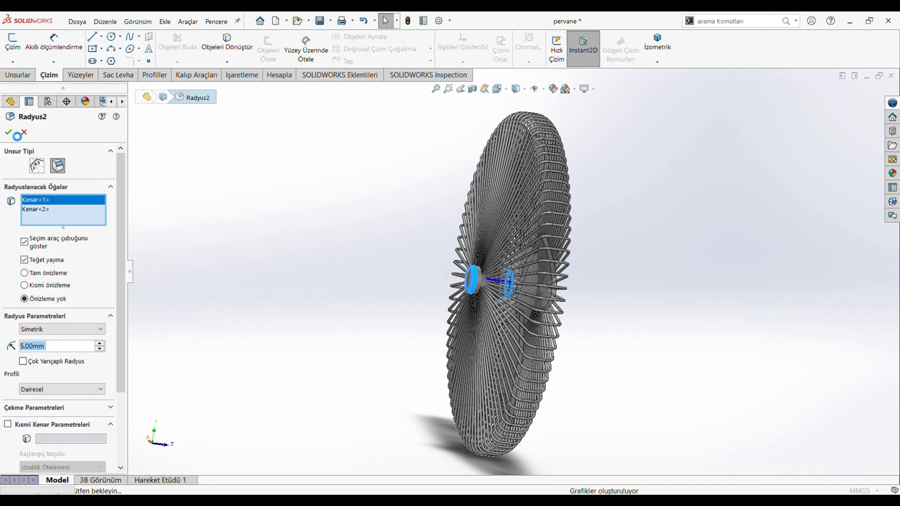
{"action": "left_click", "coordinate": [8, 133]}
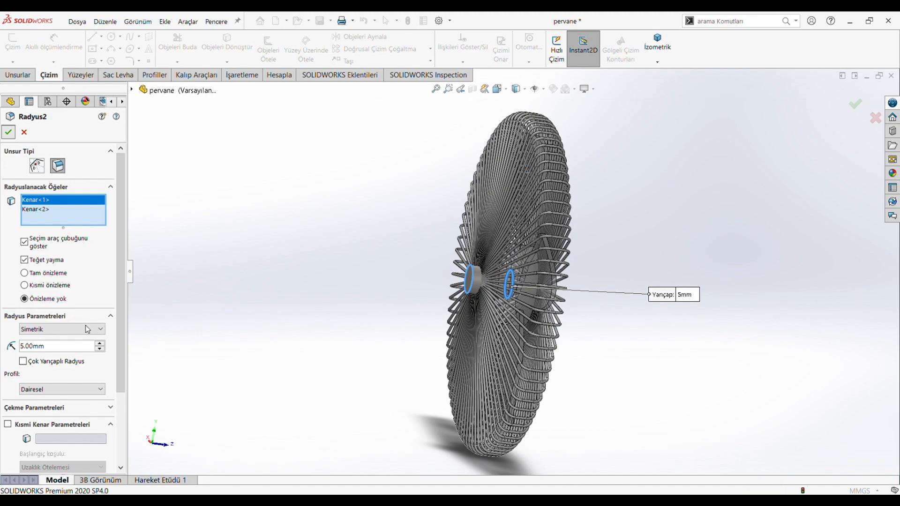
Step: Roll the history forward past Döndür6 and examine the dimensioned rectangles of its sketch Çizim11 close up at the guard's rim
{"action": "left_click_drag", "start_coordinate": [88, 338], "coordinate": [93, 349]}
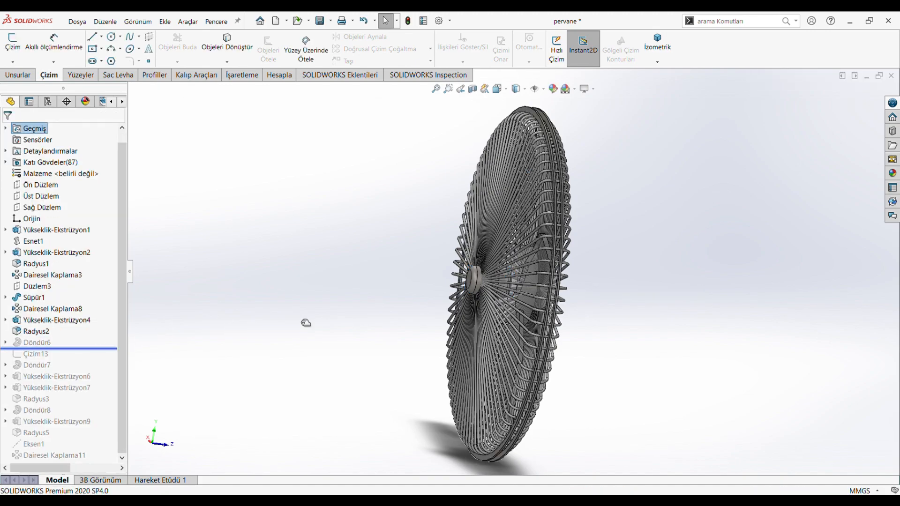
{"action": "left_click", "coordinate": [44, 343]}
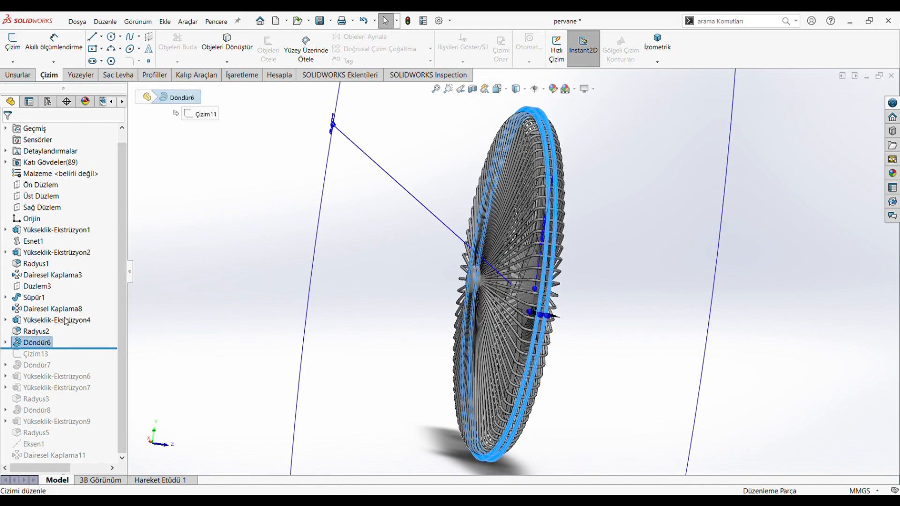
{"action": "left_click", "coordinate": [65, 316]}
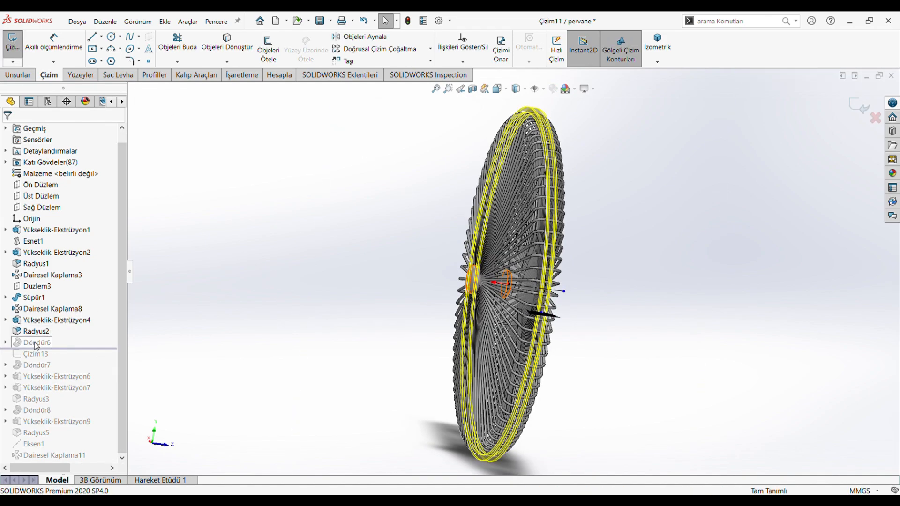
{"action": "left_click", "coordinate": [499, 91]}
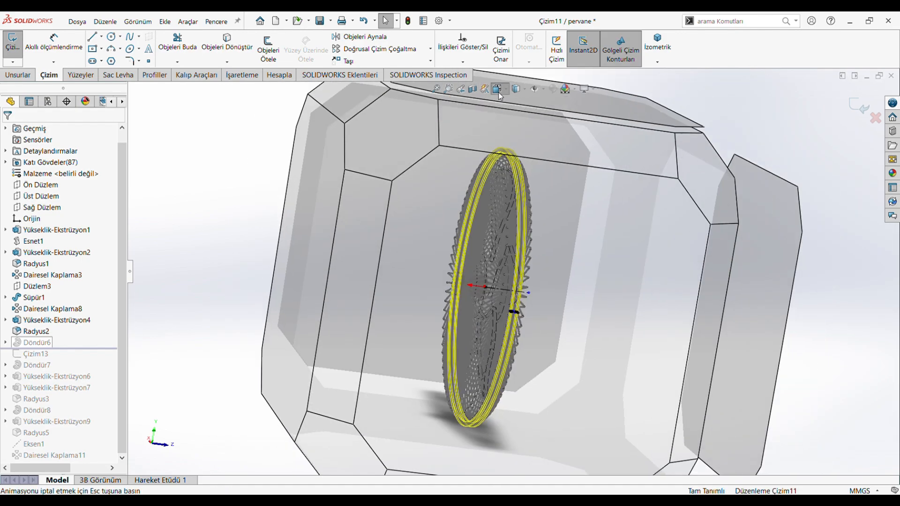
{"action": "left_click", "coordinate": [404, 222]}
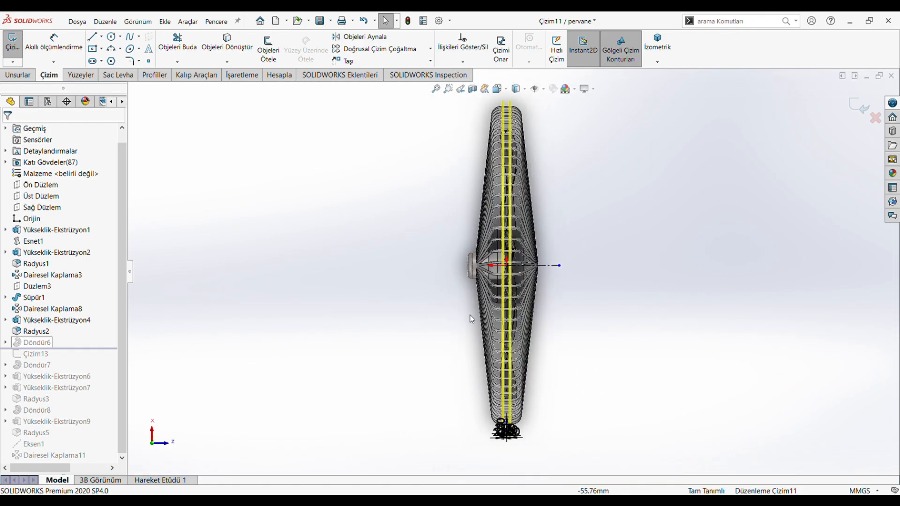
{"action": "scroll", "coordinate": [515, 447], "scroll_direction": "down", "scroll_amount": 10}
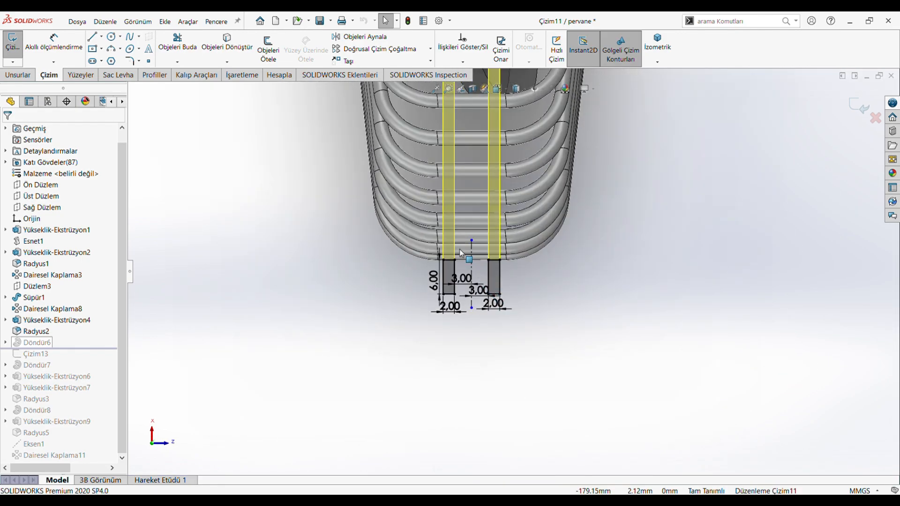
{"action": "scroll", "coordinate": [521, 278], "scroll_direction": "down", "scroll_amount": 3}
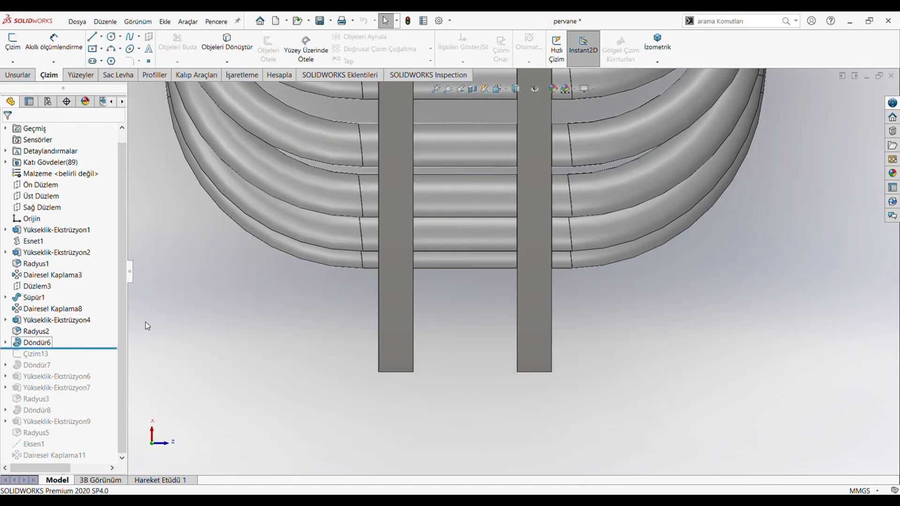
Step: Roll the history forward past Çizim13, open the sketch to examine its centerline through the hub face-on, and exit it
{"action": "left_click", "coordinate": [648, 51]}
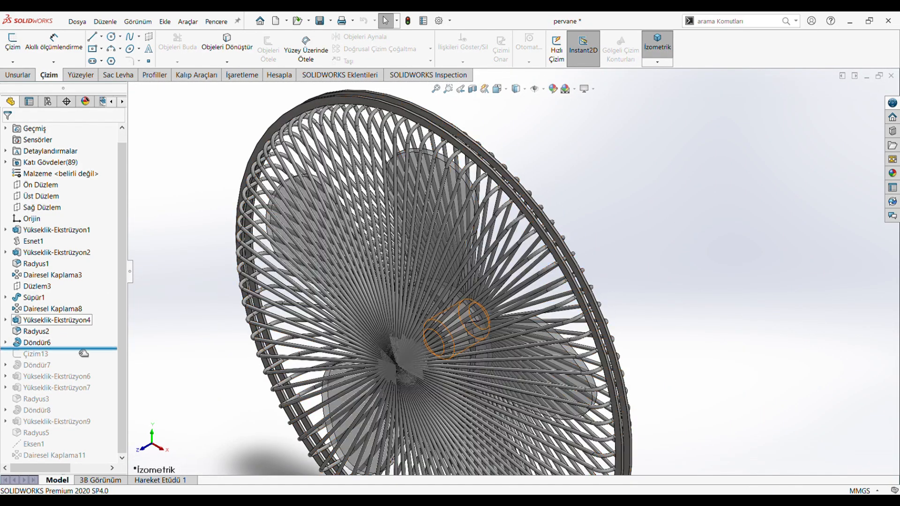
{"action": "left_click_drag", "start_coordinate": [87, 351], "coordinate": [81, 360]}
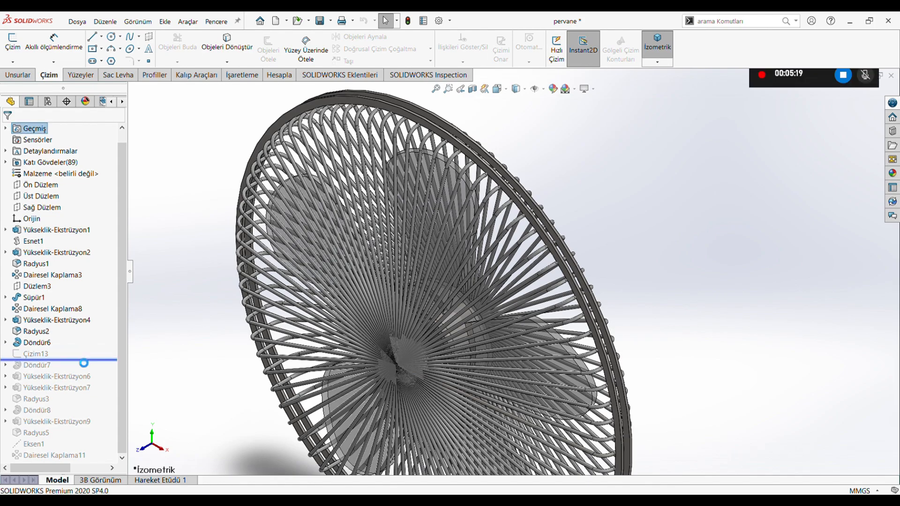
{"action": "left_click", "coordinate": [37, 355]}
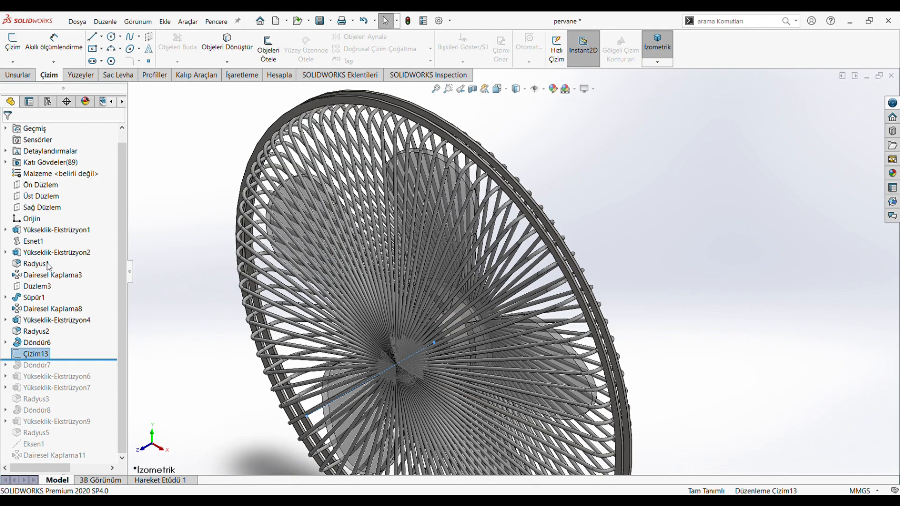
{"action": "left_click", "coordinate": [497, 89]}
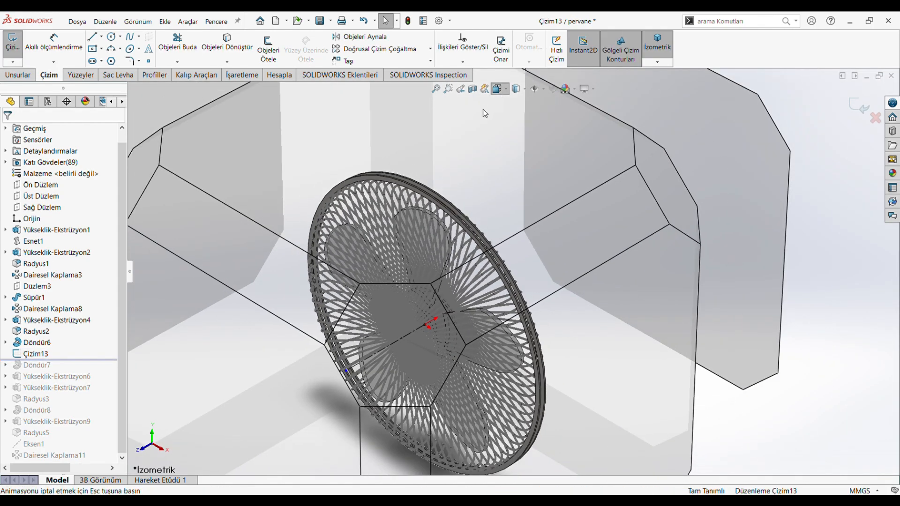
{"action": "left_click", "coordinate": [385, 271]}
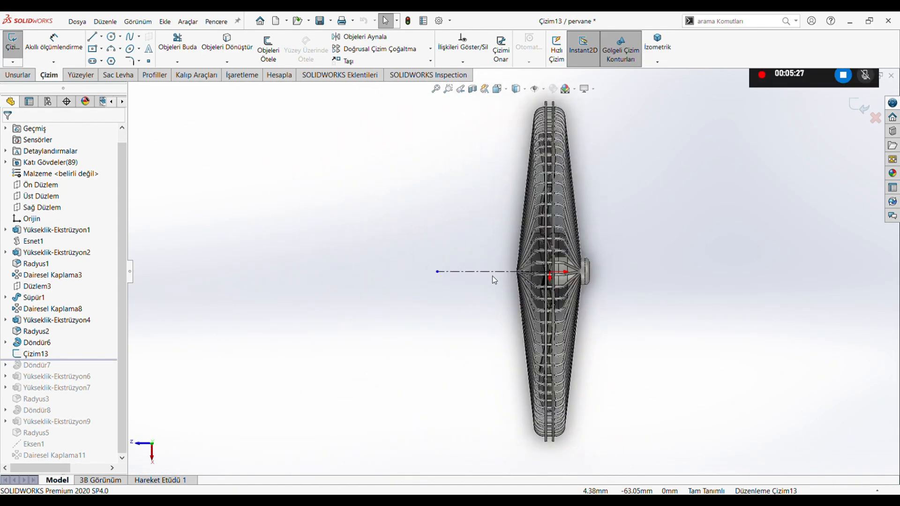
{"action": "left_click", "coordinate": [861, 107]}
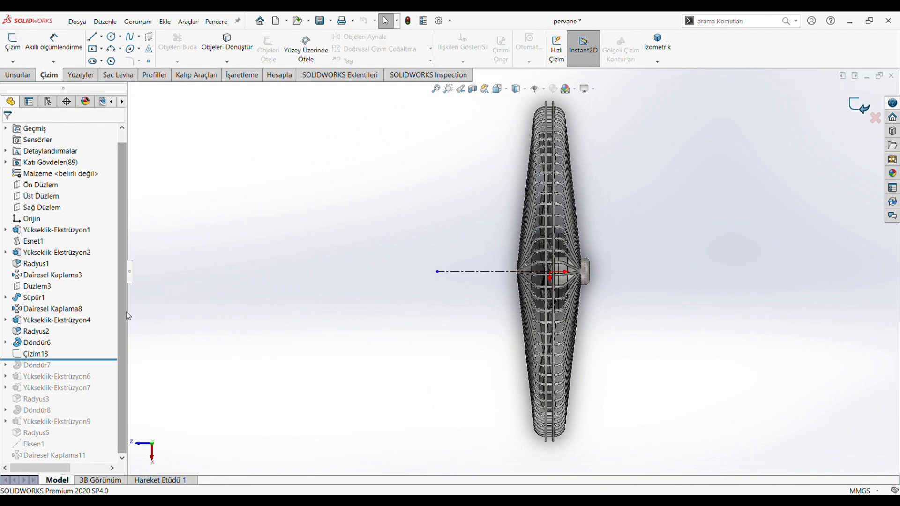
Step: Roll the history forward past Döndür7, open its sketch Çizim15, and examine the small circle at the guard face-on and close up
{"action": "left_click_drag", "start_coordinate": [102, 363], "coordinate": [102, 373]}
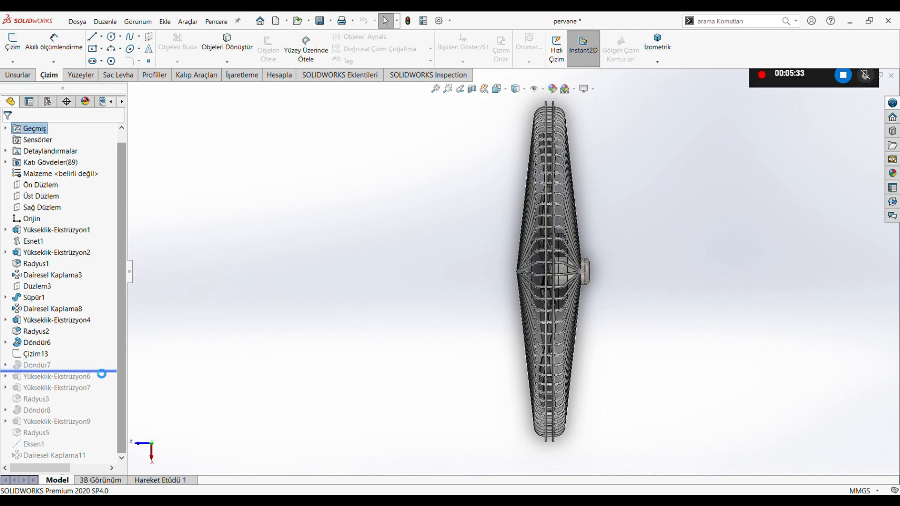
{"action": "left_click", "coordinate": [45, 366]}
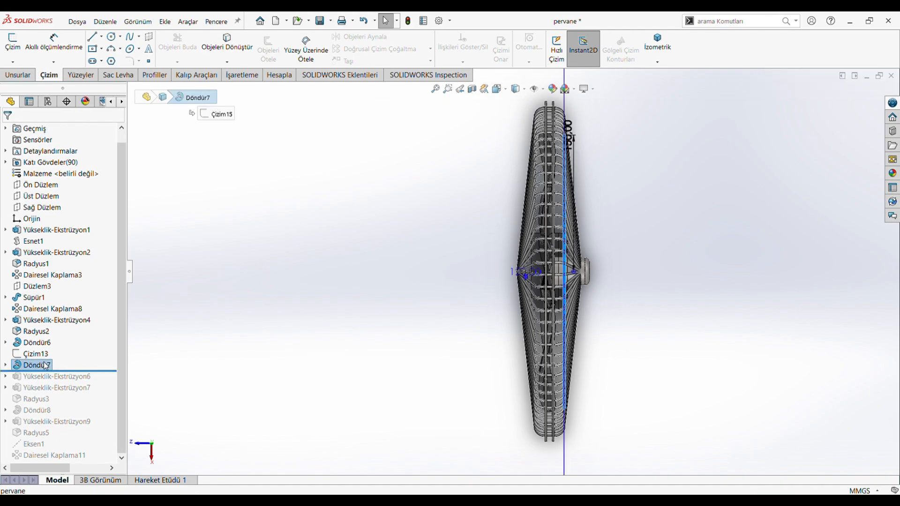
{"action": "left_click", "coordinate": [65, 338]}
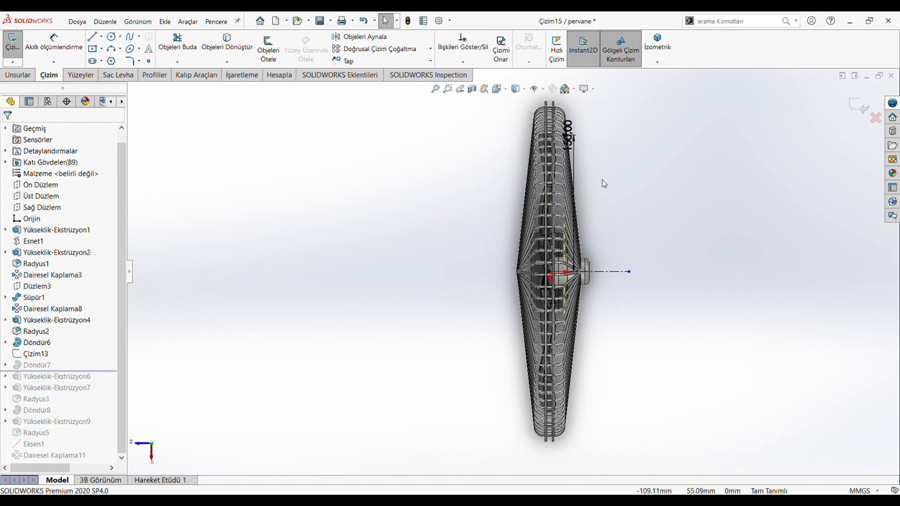
{"action": "middle_click_drag", "start_coordinate": [631, 346], "coordinate": [685, 302]}
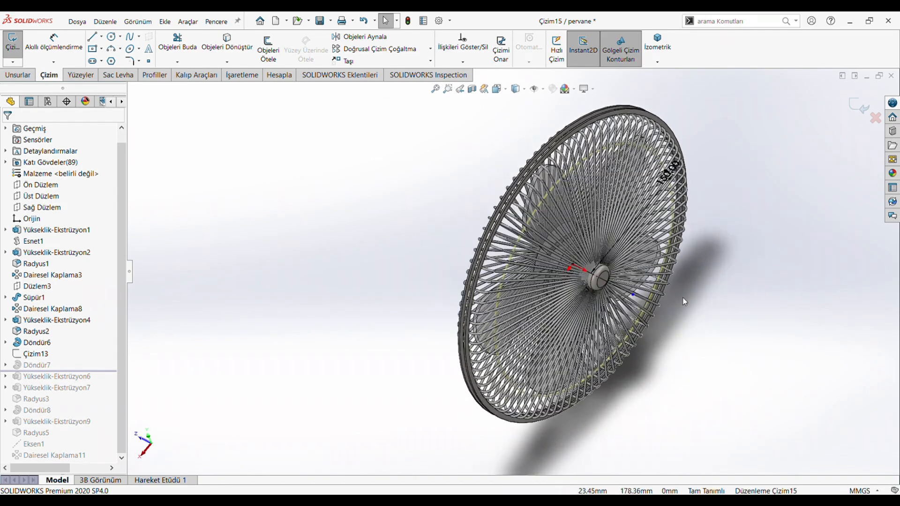
{"action": "left_click", "coordinate": [499, 88]}
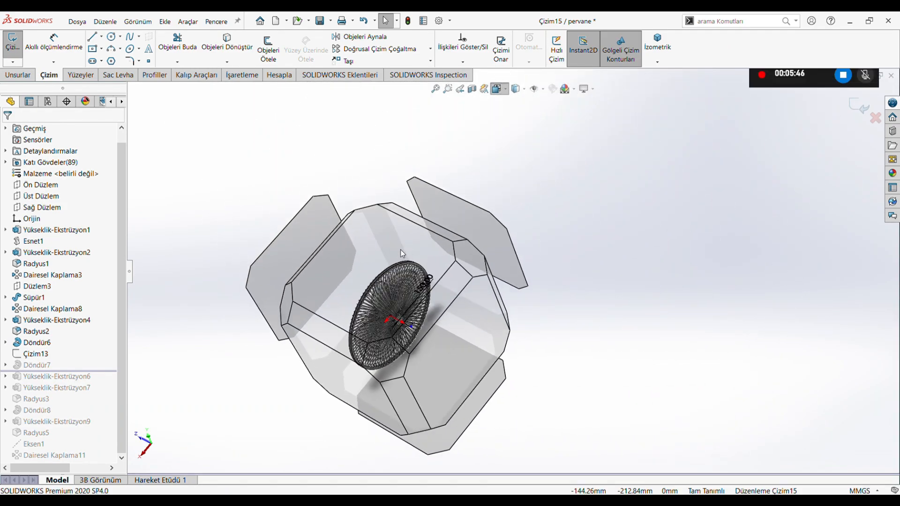
{"action": "left_click", "coordinate": [400, 250]}
{"action": "scroll", "coordinate": [502, 178], "scroll_direction": "down", "scroll_amount": 10}
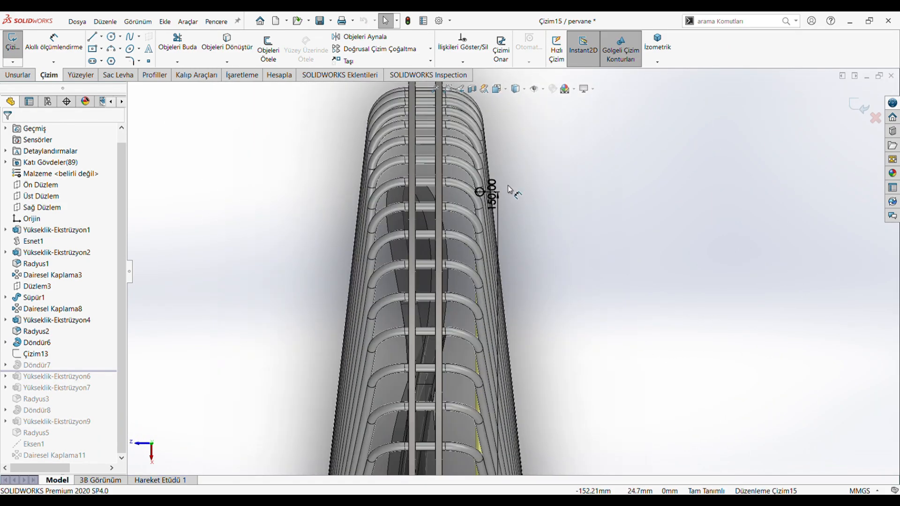
{"action": "scroll", "coordinate": [494, 211], "scroll_direction": "down", "scroll_amount": 3}
{"action": "scroll", "coordinate": [490, 253], "scroll_direction": "up", "scroll_amount": 6}
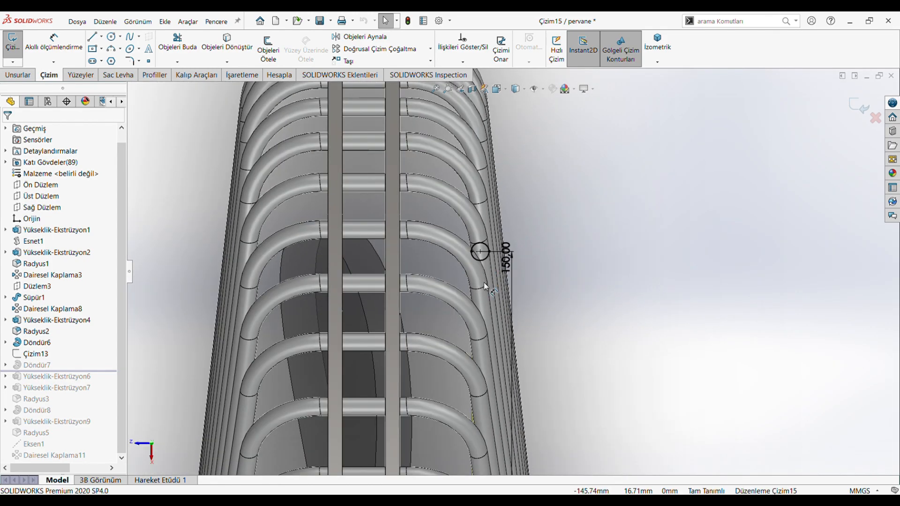
Step: Check the small circle's diameter with Smart Dimension without keeping a dimension, and exit the sketch
{"action": "left_click", "coordinate": [59, 45]}
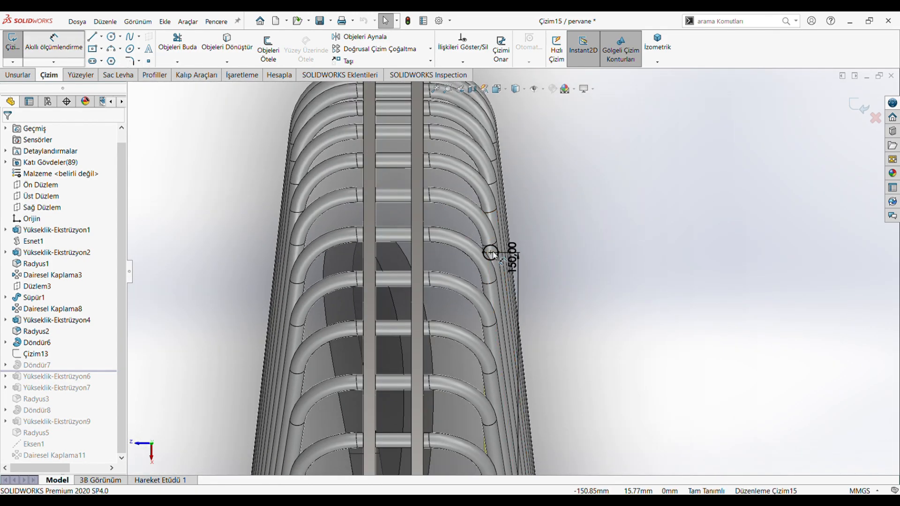
{"action": "left_click", "coordinate": [497, 251]}
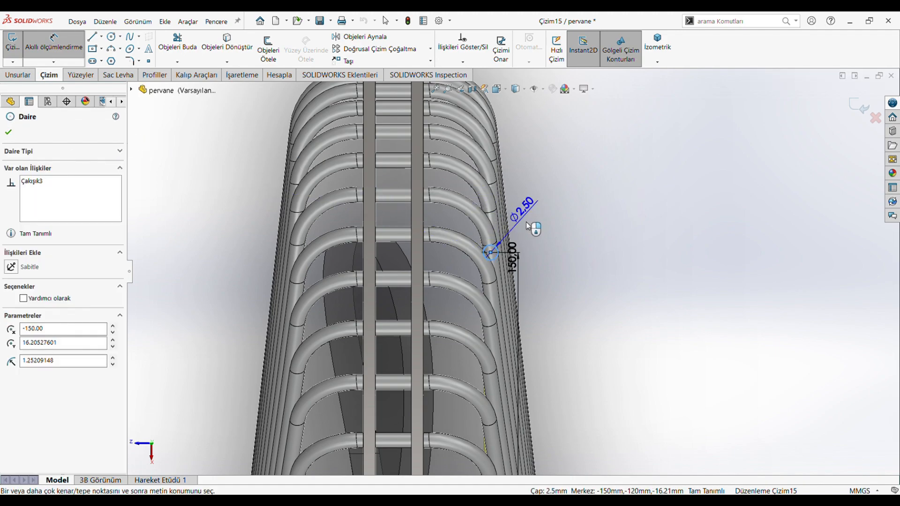
{"action": "left_click", "coordinate": [528, 221]}
{"action": "key", "text": "Escape"}
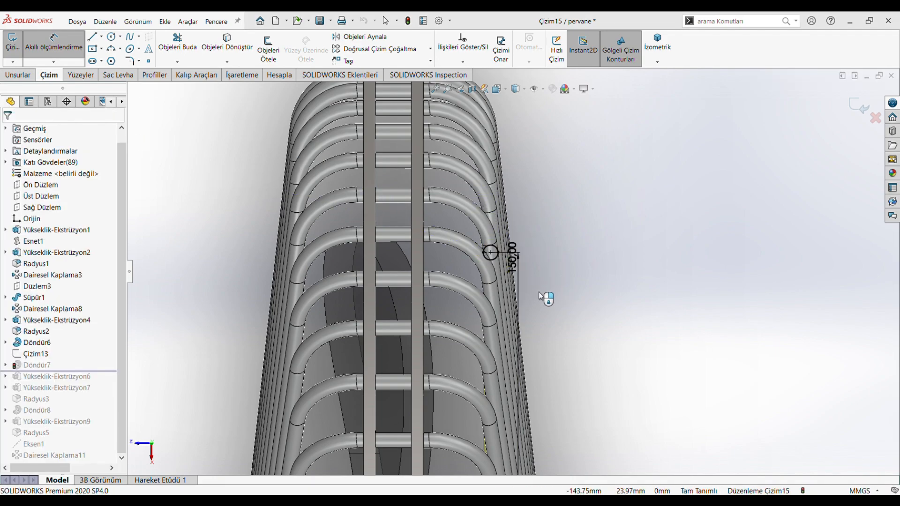
{"action": "left_click", "coordinate": [859, 106]}
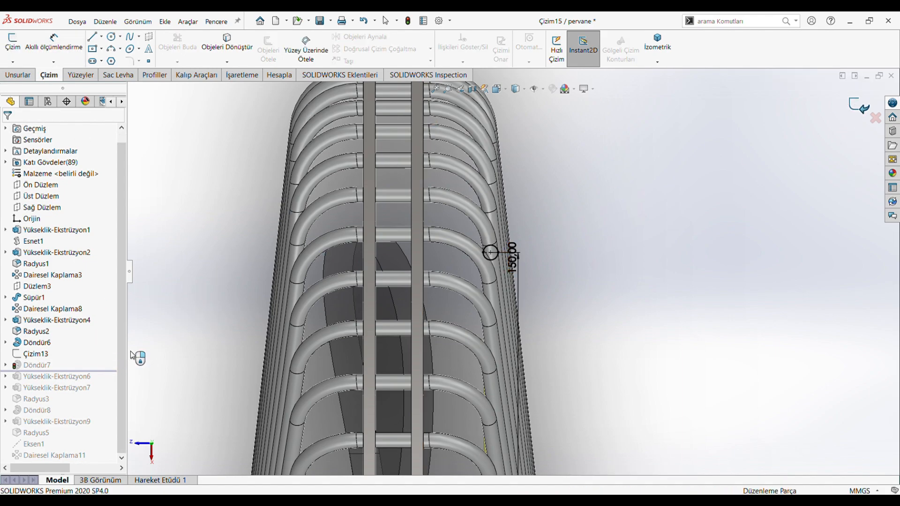
Step: Roll the history forward past Yükseklik-Ekstrüzyon6 and open its sketch Çizim16 to examine the hub circle from the front
{"action": "left_click", "coordinate": [658, 43]}
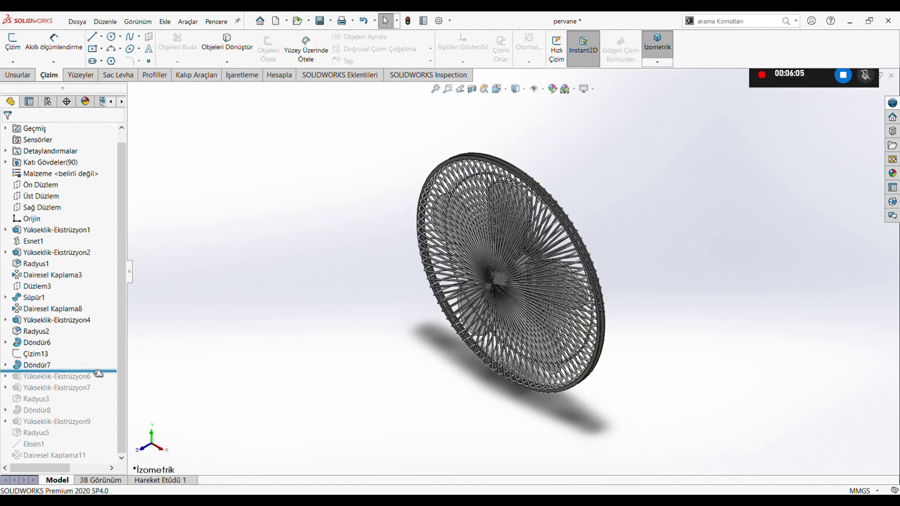
{"action": "left_click_drag", "start_coordinate": [98, 373], "coordinate": [98, 381]}
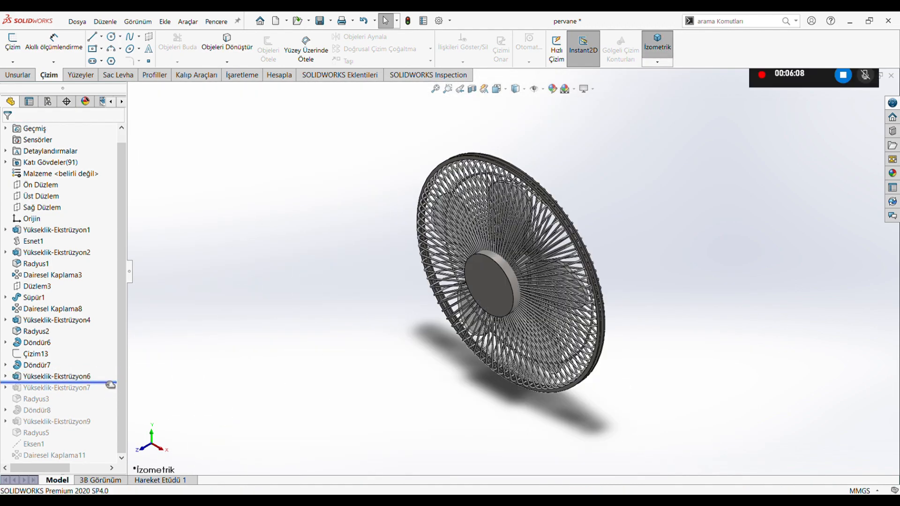
{"action": "left_click", "coordinate": [77, 376]}
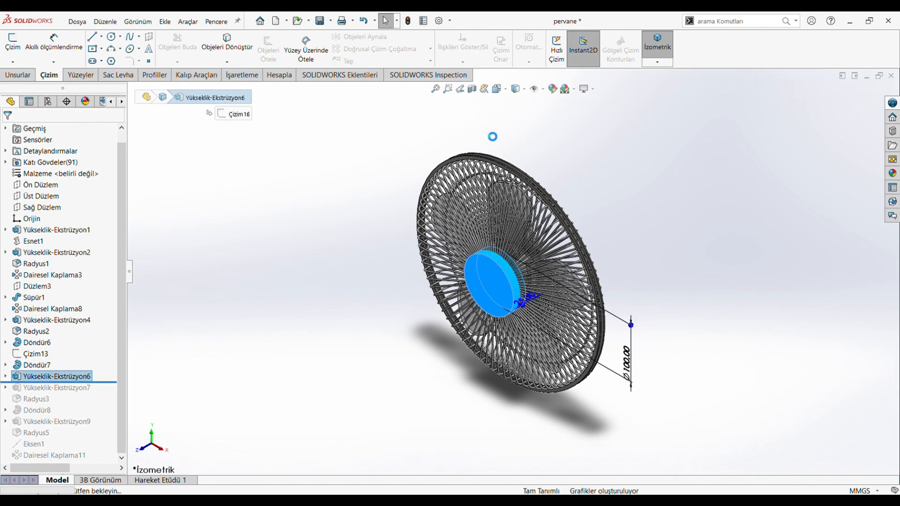
{"action": "left_click", "coordinate": [498, 89]}
{"action": "scroll", "coordinate": [320, 358], "scroll_direction": "up", "scroll_amount": 4}
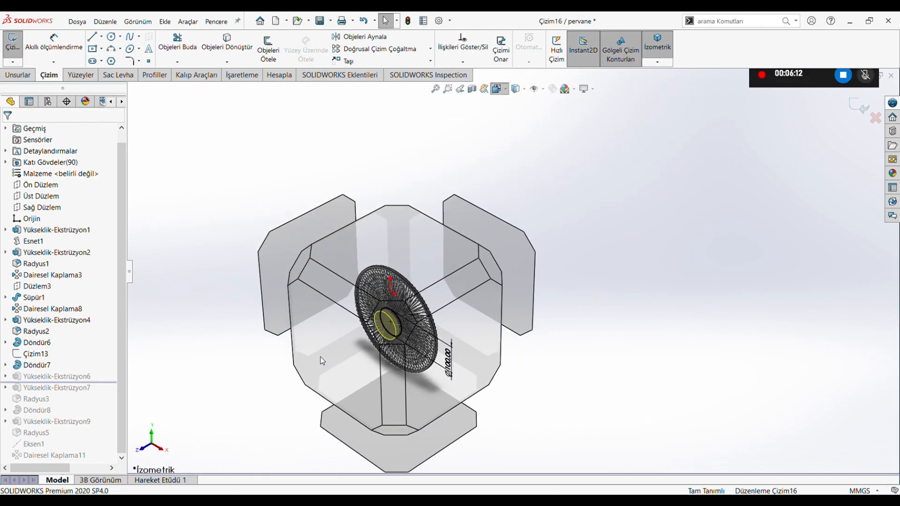
{"action": "left_click", "coordinate": [321, 357]}
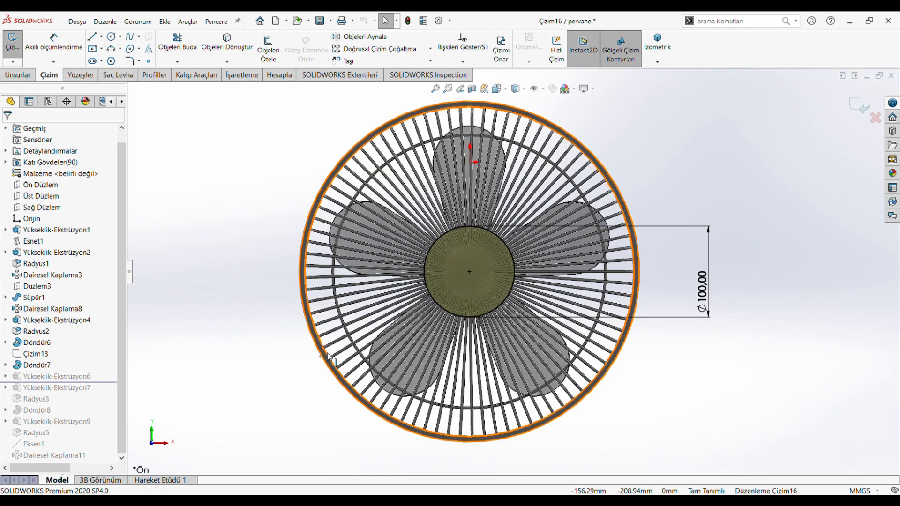
Step: Review the direction and depth settings of Yükseklik-Ekstrüzyon6 from an oblique side view and accept them without changes
{"action": "left_click", "coordinate": [79, 378]}
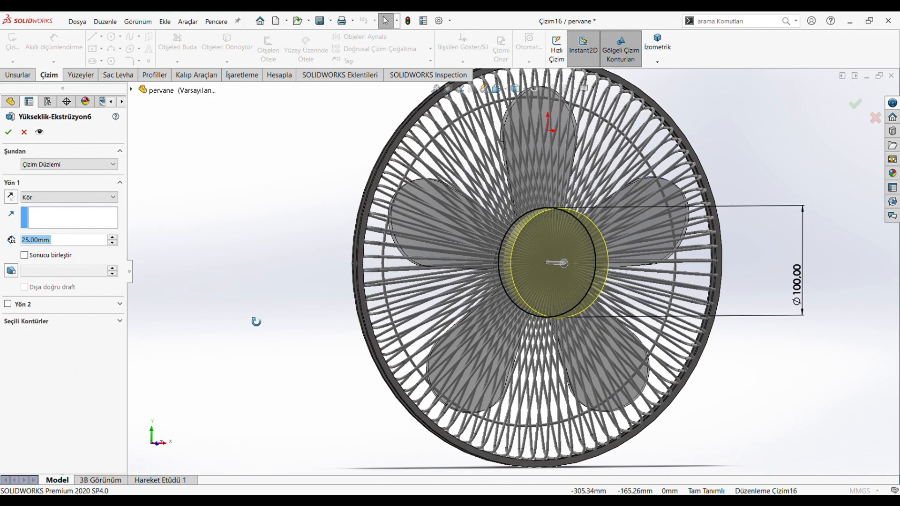
{"action": "mouse_move", "coordinate": [255, 319]}
{"action": "middle_mouse_down"}
{"action": "mouse_move", "coordinate": [375, 324]}
{"action": "mouse_move", "coordinate": [322, 325]}
{"action": "mouse_move", "coordinate": [263, 309]}
{"action": "middle_mouse_up"}
{"action": "left_click", "coordinate": [9, 133]}
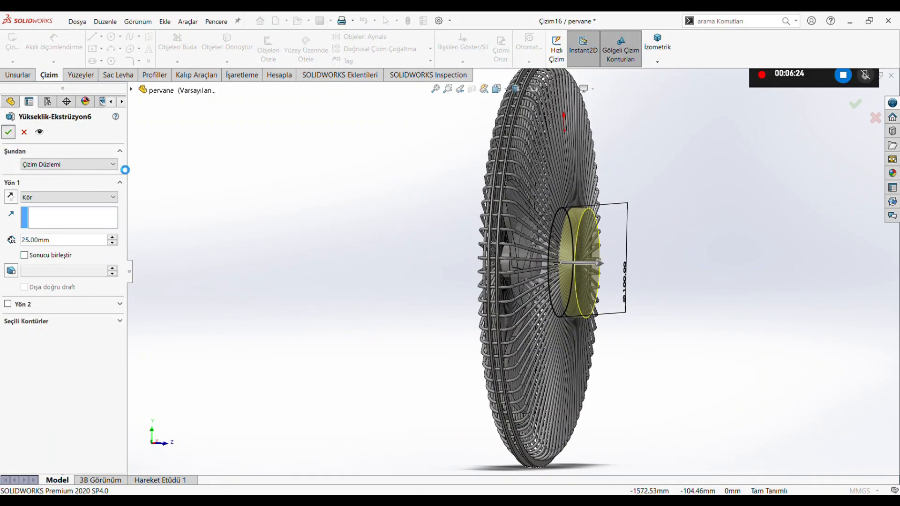
Step: Roll the history forward past Yükseklik-Ekstrüzyon7 and open its sketch Çizim17 to examine it from the front
{"action": "left_click", "coordinate": [657, 46]}
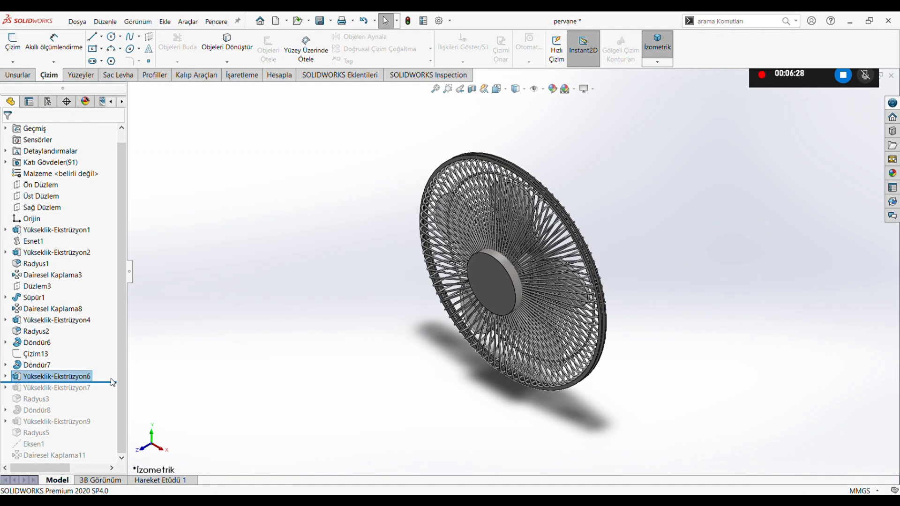
{"action": "left_click_drag", "start_coordinate": [110, 384], "coordinate": [108, 396]}
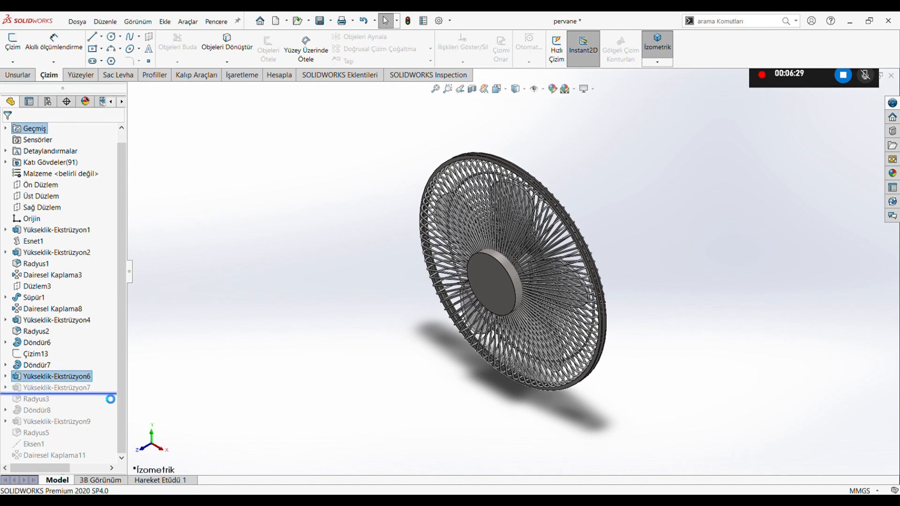
{"action": "left_click", "coordinate": [97, 387]}
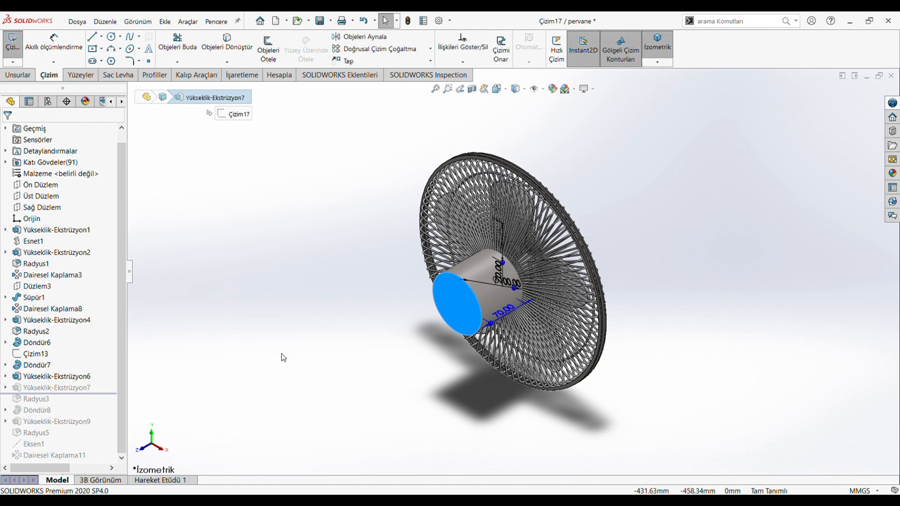
{"action": "key", "text": "space"}
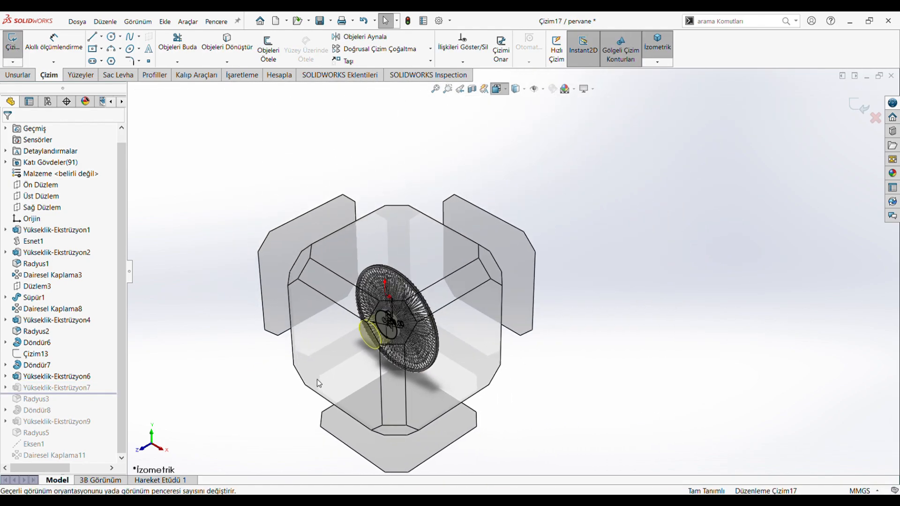
{"action": "left_click", "coordinate": [335, 359]}
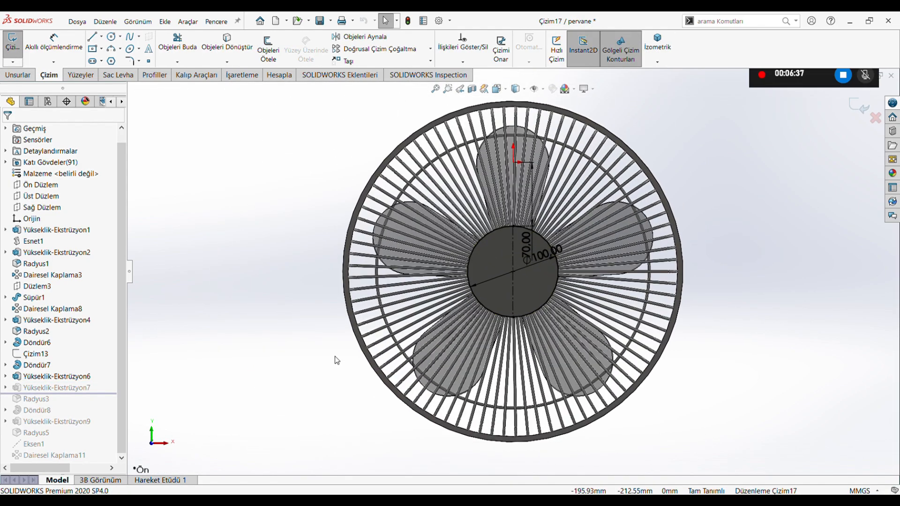
Step: Move the 70 mm dimension to the other side of the vertical centerline and exit the sketch
{"action": "left_click_drag", "start_coordinate": [524, 235], "coordinate": [484, 233]}
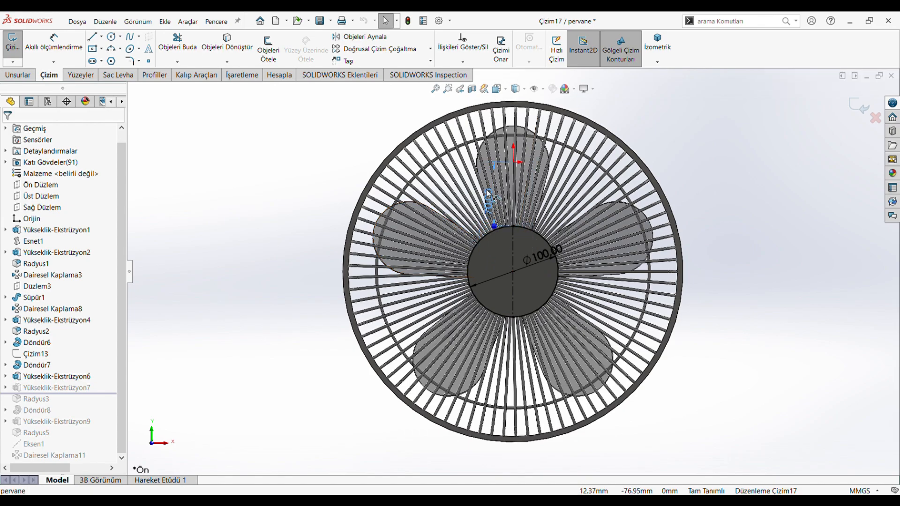
{"action": "left_click", "coordinate": [792, 158]}
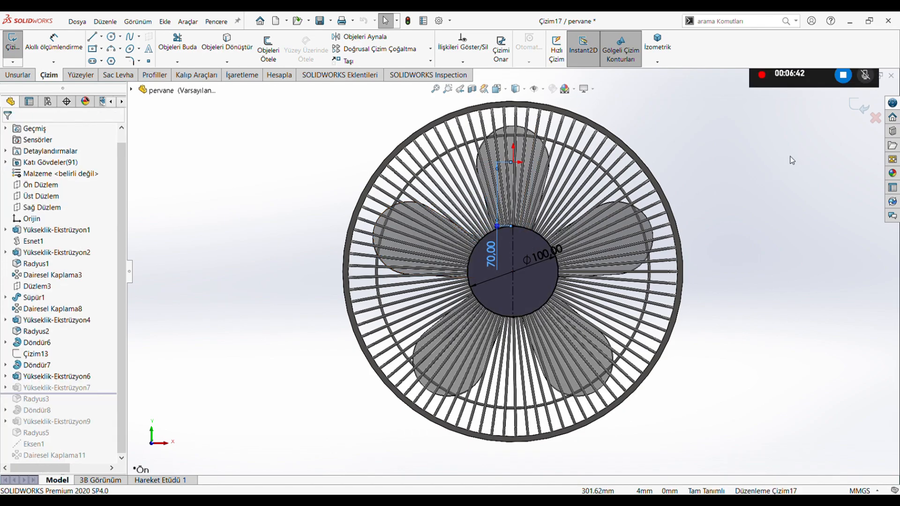
{"action": "left_click", "coordinate": [863, 109]}
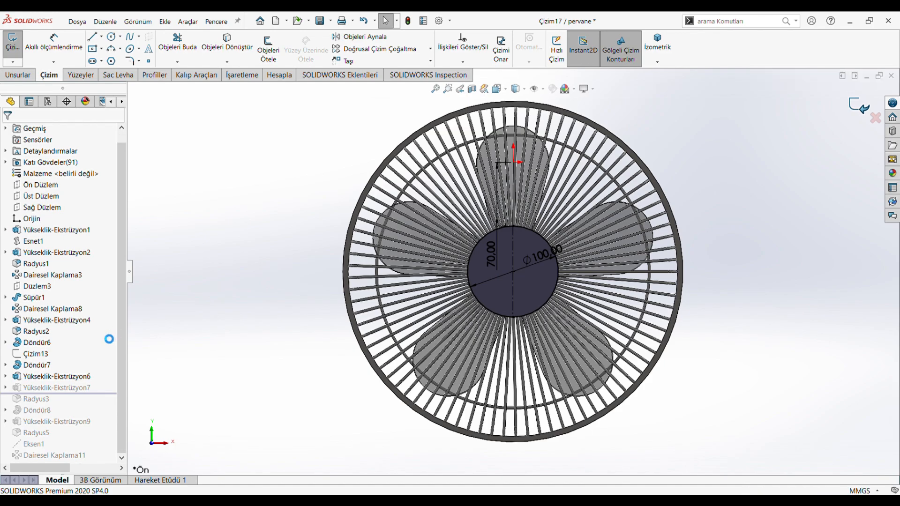
Step: Review the depth and merge settings of Yükseklik-Ekstrüzyon7, accept them without changes, and roll the history forward past Radyus3
{"action": "left_click", "coordinate": [31, 389]}
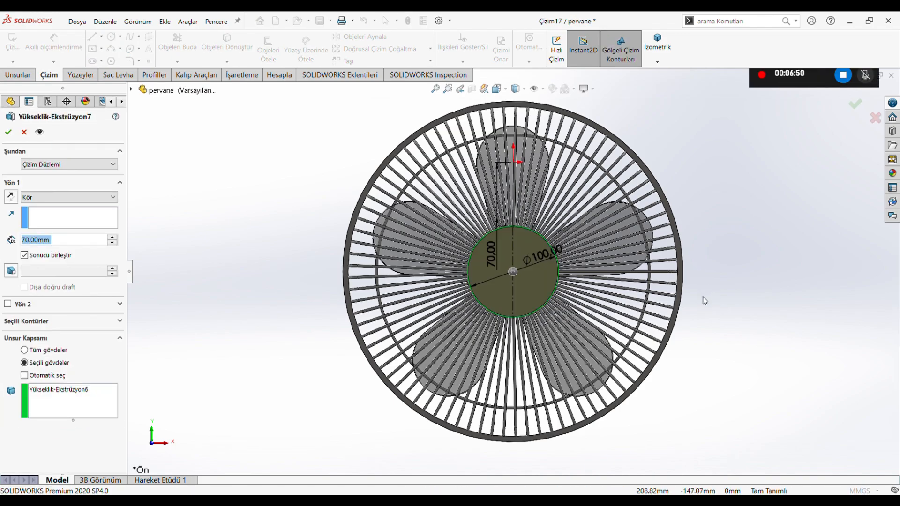
{"action": "left_click", "coordinate": [8, 132]}
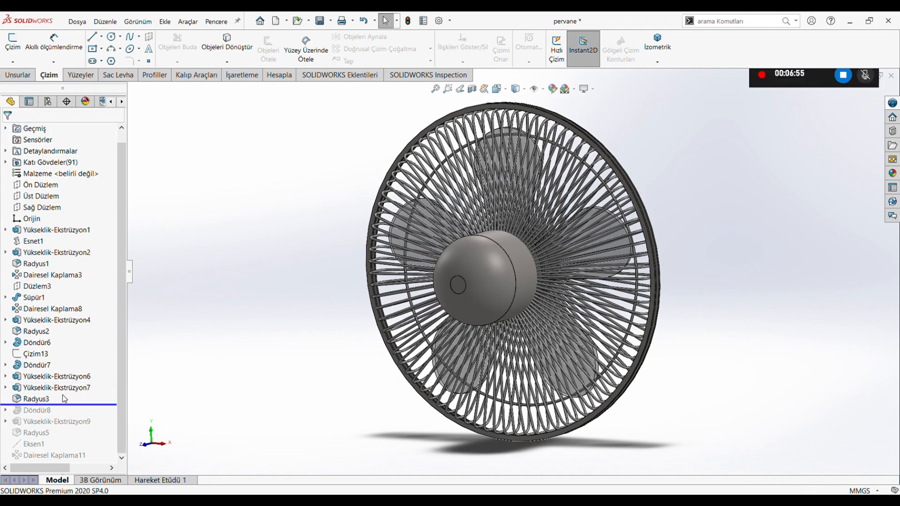
Step: Review the selected edge and radius of the Radyus3 fillet on the motor housing and accept it without changes
{"action": "left_click", "coordinate": [47, 400]}
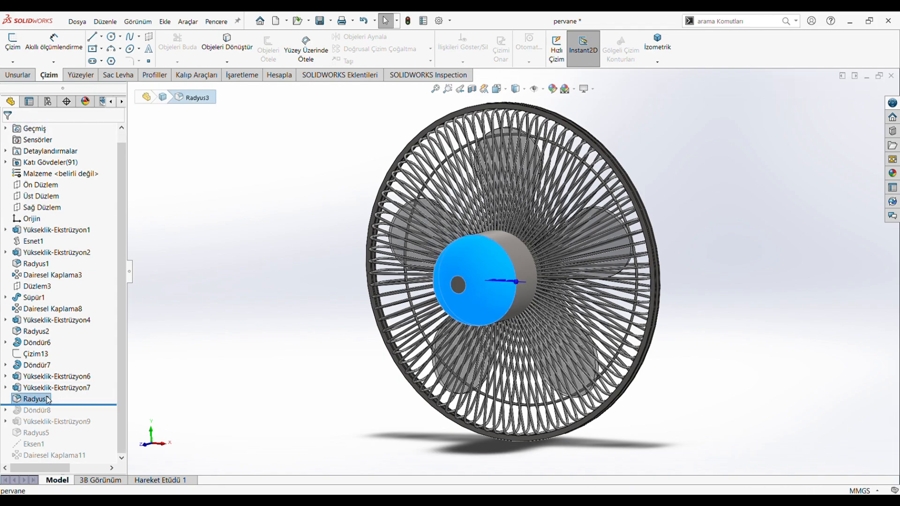
{"action": "left_click", "coordinate": [56, 370]}
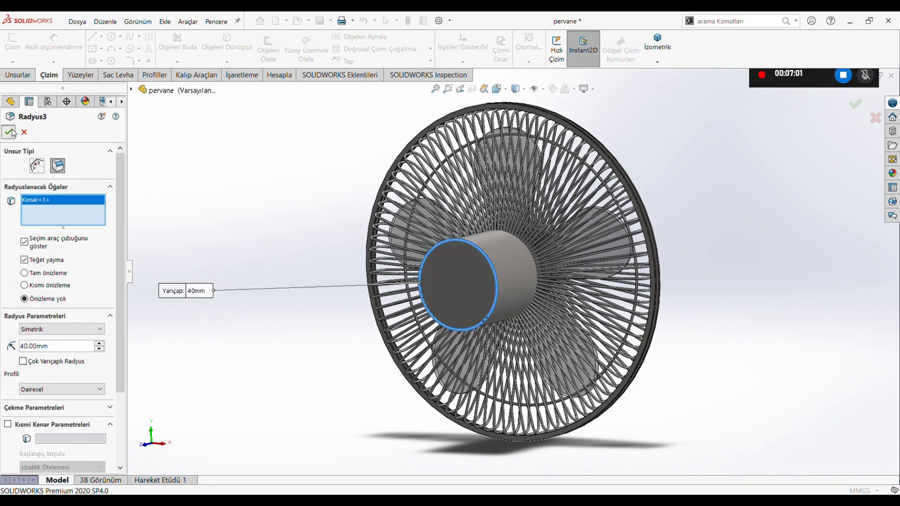
{"action": "left_click", "coordinate": [12, 129]}
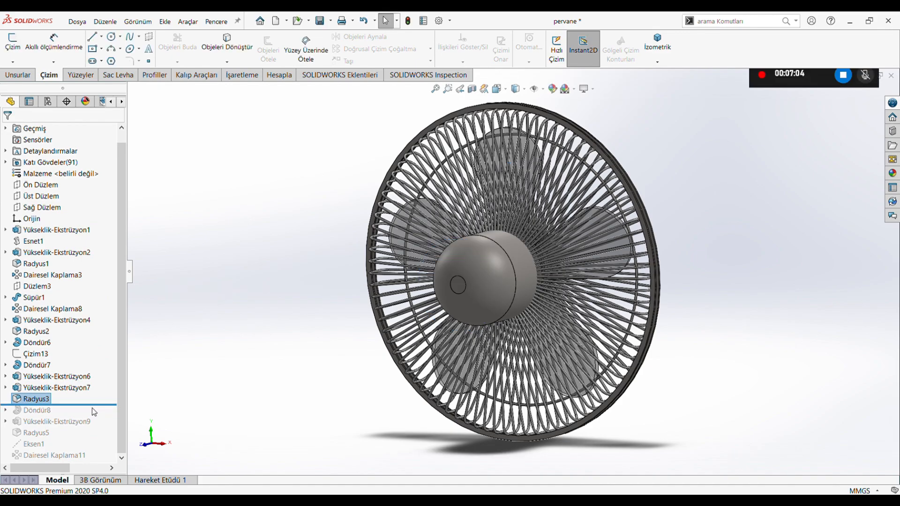
Step: Roll the history forward past Döndür8, open its sketch Çizim19 to examine the stand profile from the right, and exit the sketch
{"action": "left_click_drag", "start_coordinate": [98, 415], "coordinate": [101, 421]}
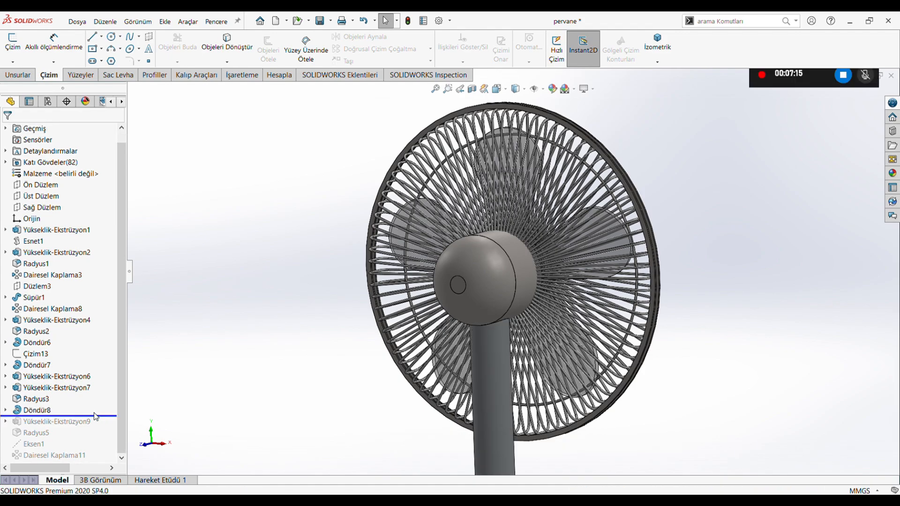
{"action": "scroll", "coordinate": [374, 396], "scroll_direction": "up", "scroll_amount": 5}
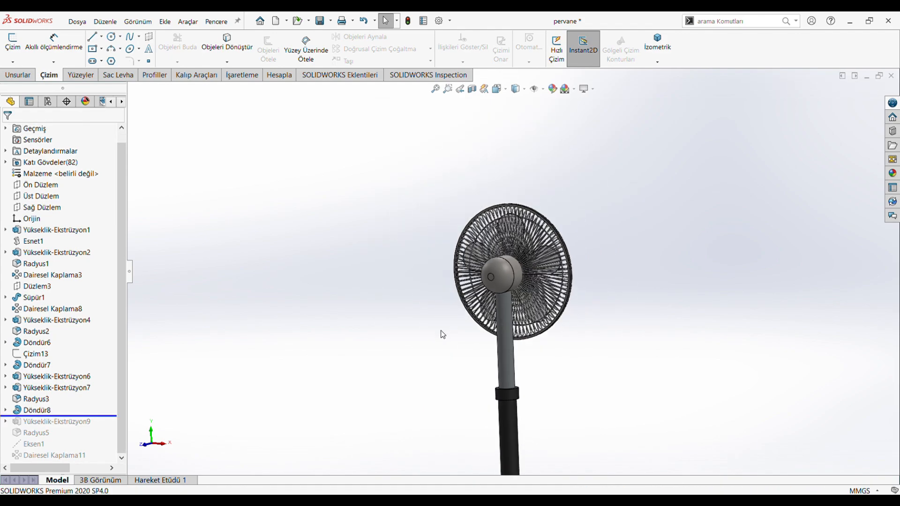
{"action": "left_click", "coordinate": [643, 57]}
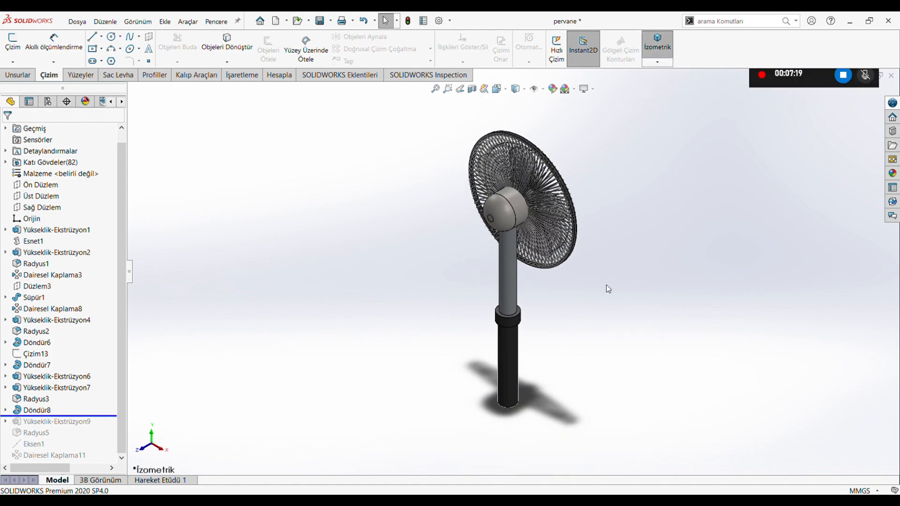
{"action": "left_click", "coordinate": [31, 410]}
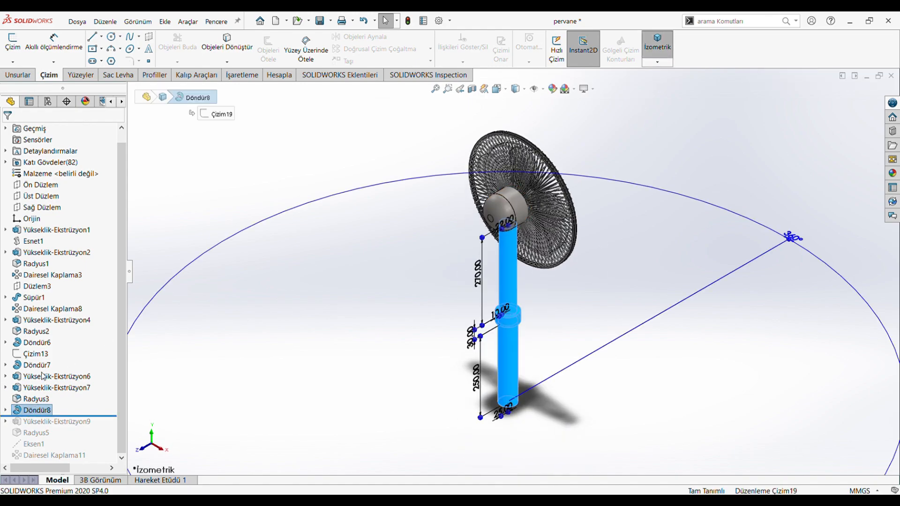
{"action": "left_click", "coordinate": [42, 373]}
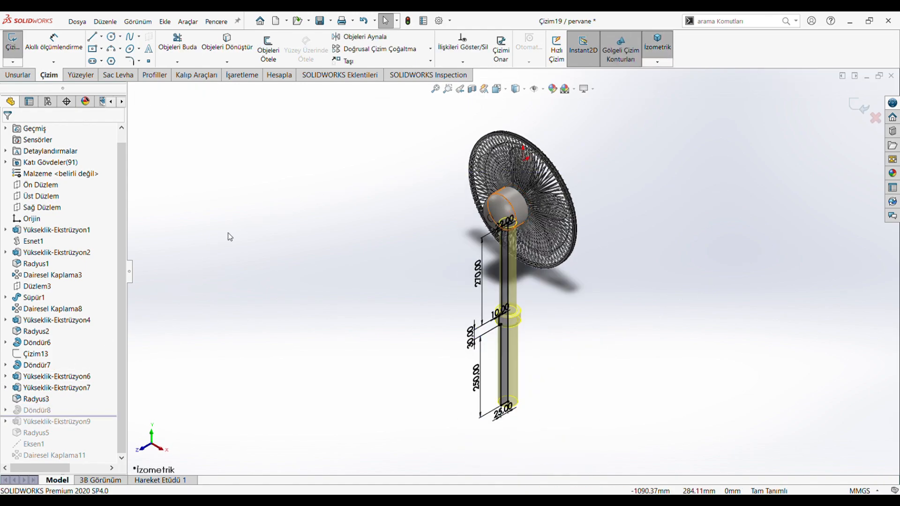
{"action": "left_click", "coordinate": [498, 89]}
{"action": "left_click", "coordinate": [461, 360]}
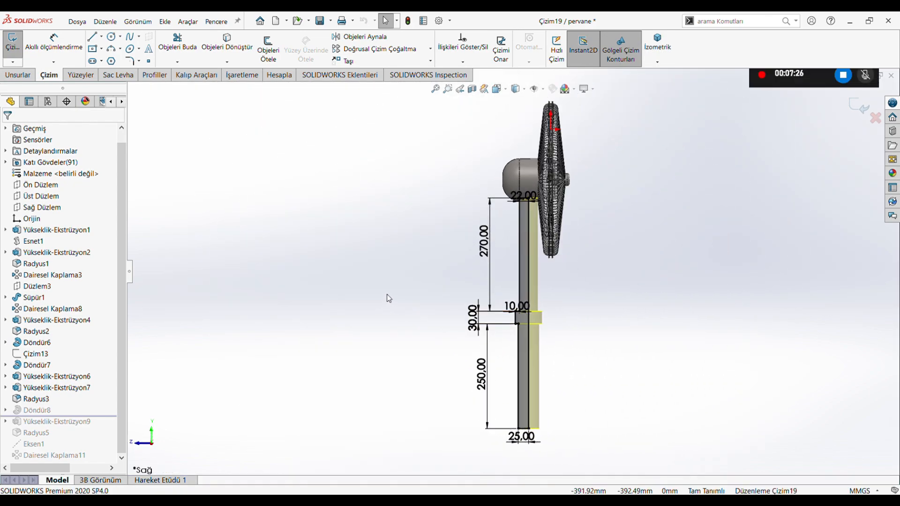
{"action": "left_click", "coordinate": [856, 112]}
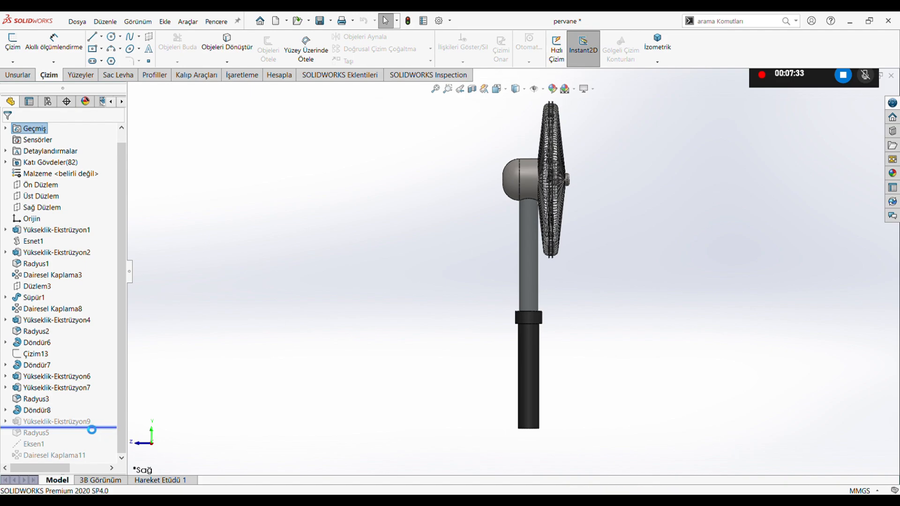
Step: Roll the history forward past Yükseklik-Ekstrüzyon9, open its sketch Çizim21 to examine the base leg's rectangle, and exit the sketch
{"action": "left_click", "coordinate": [84, 422]}
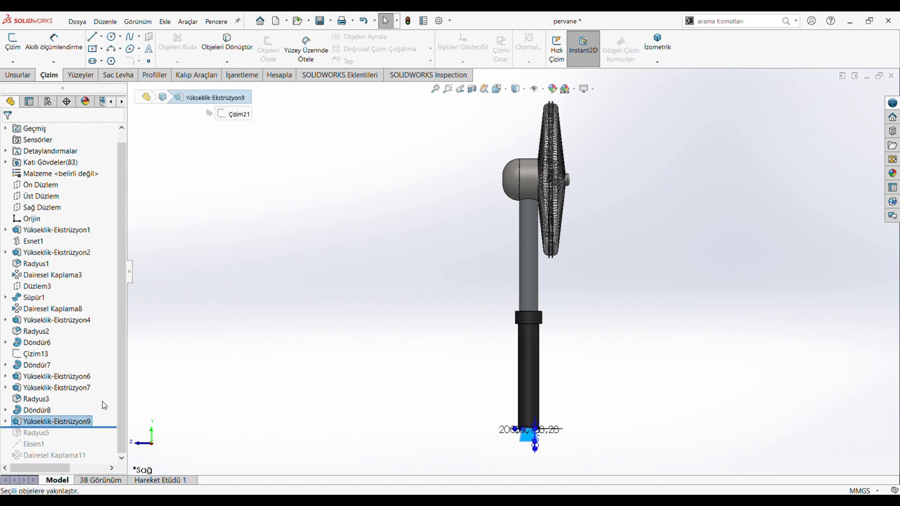
{"action": "left_click", "coordinate": [114, 406]}
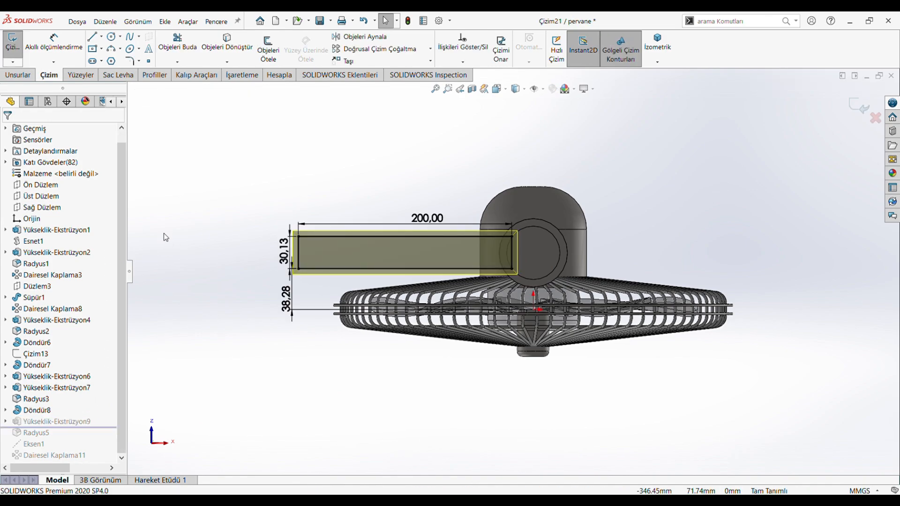
{"action": "left_click", "coordinate": [853, 108]}
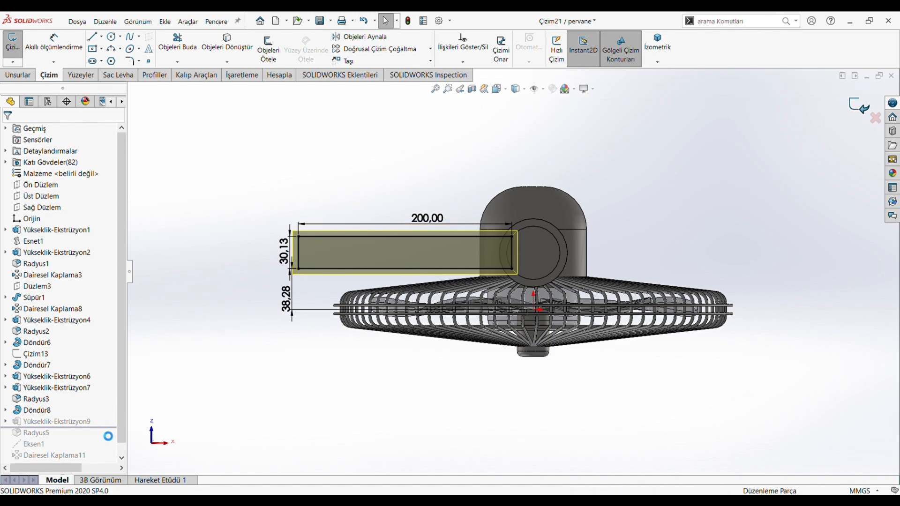
Step: Roll the history forward past Radyus5, review the fillet's edges and radius on the base leg, and accept it without changes
{"action": "left_click_drag", "start_coordinate": [107, 428], "coordinate": [102, 440]}
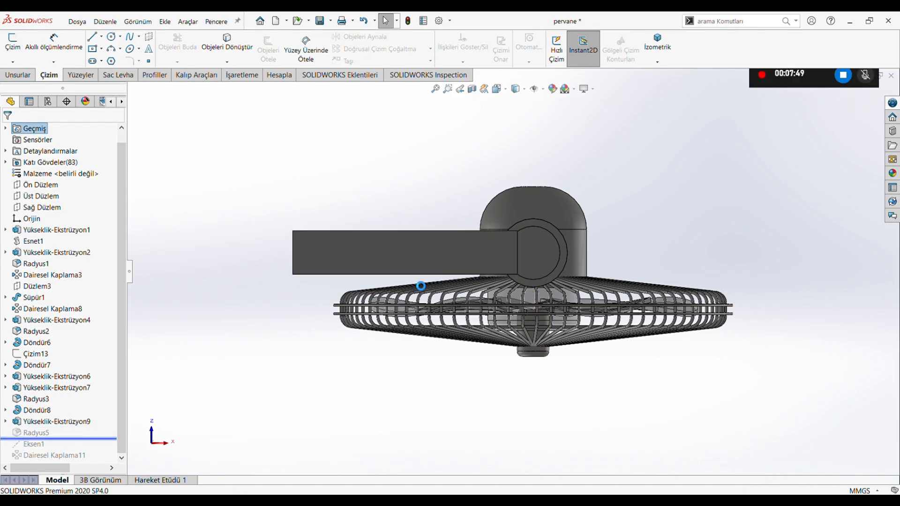
{"action": "middle_click_drag", "start_coordinate": [509, 161], "coordinate": [497, 445]}
{"action": "scroll", "coordinate": [502, 420], "scroll_direction": "up", "scroll_amount": 5}
{"action": "scroll", "coordinate": [516, 403], "scroll_direction": "down", "scroll_amount": 2}
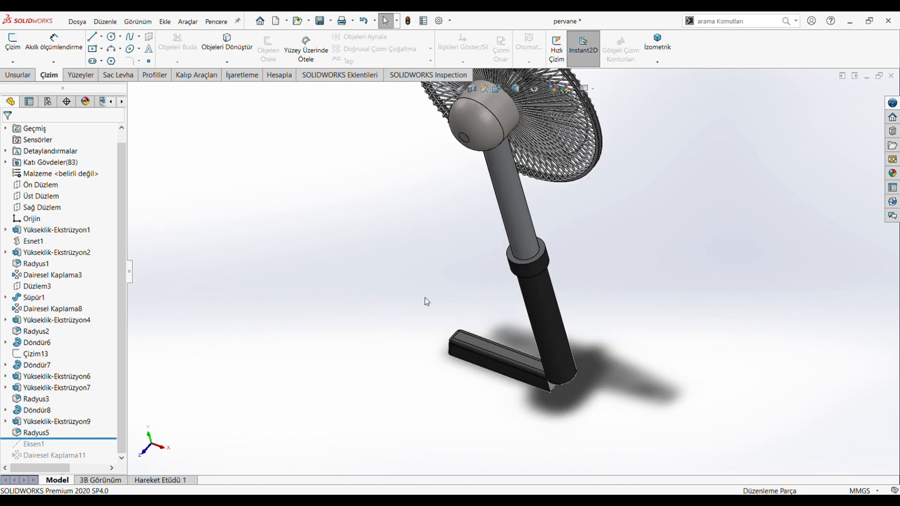
{"action": "scroll", "coordinate": [425, 297], "scroll_direction": "down", "scroll_amount": 2}
{"action": "left_click", "coordinate": [47, 434]}
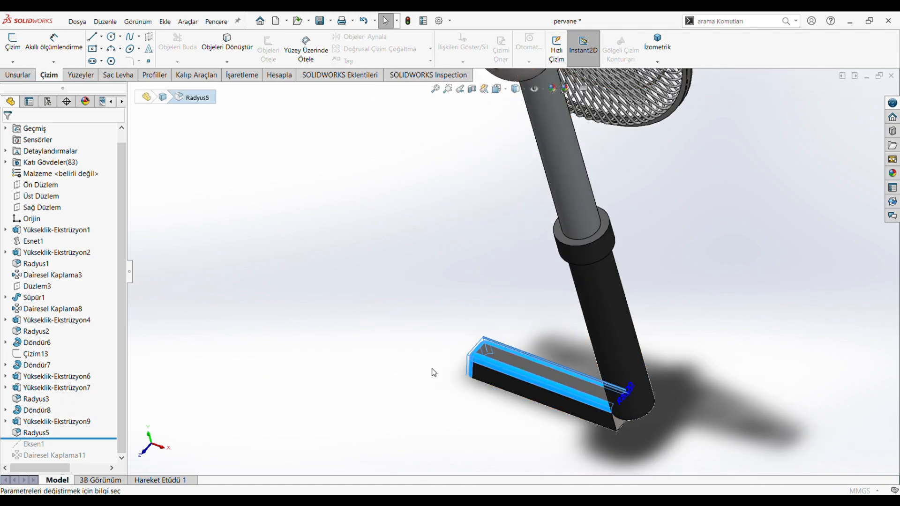
{"action": "middle_click_drag", "start_coordinate": [506, 381], "coordinate": [534, 443]}
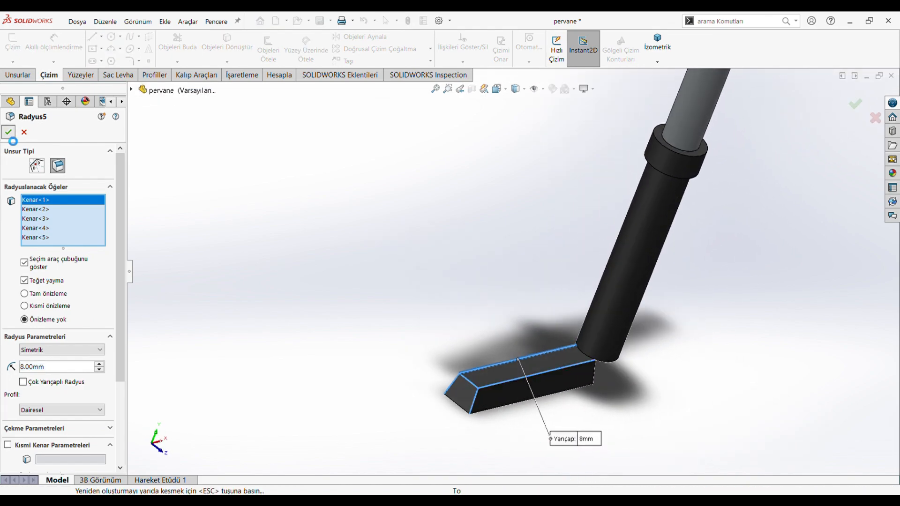
{"action": "key", "text": "Return"}
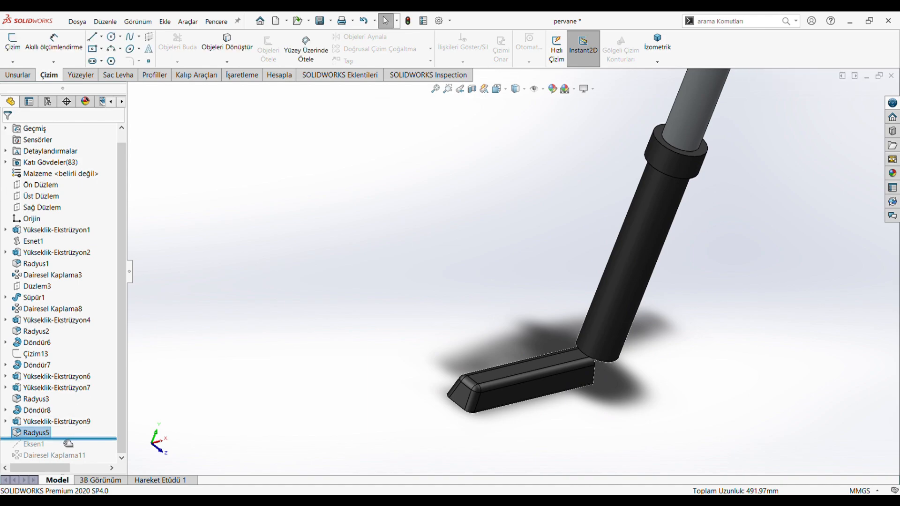
Step: Roll the history forward past Eksen1 and highlight this axis to examine its position in the stand tube
{"action": "left_click_drag", "start_coordinate": [67, 444], "coordinate": [72, 451]}
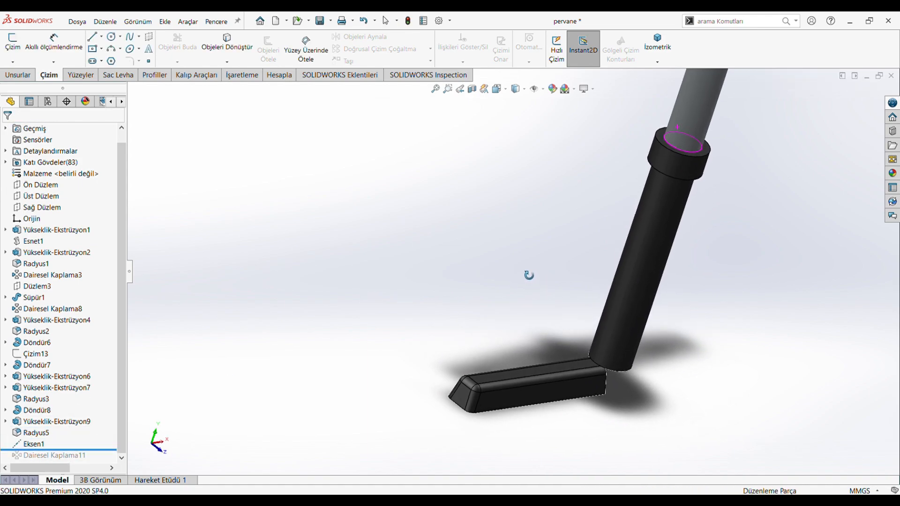
{"action": "left_click", "coordinate": [35, 444]}
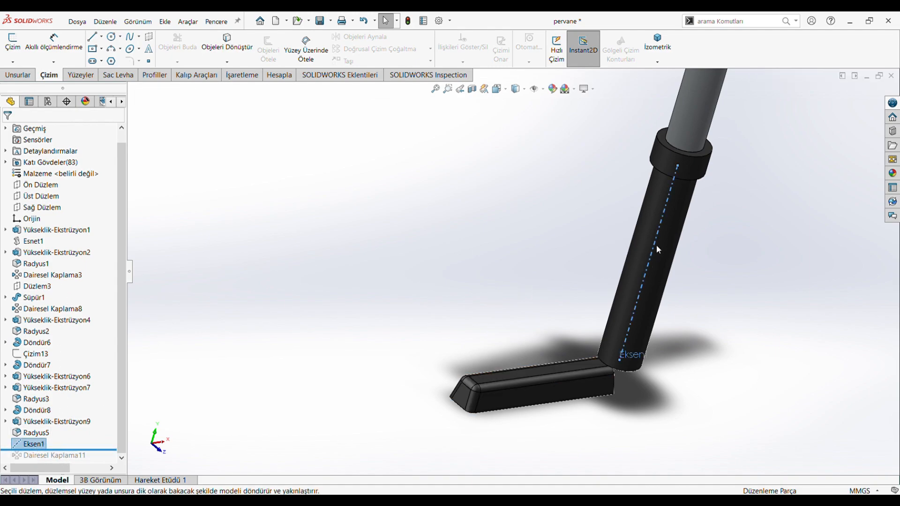
{"action": "left_click", "coordinate": [305, 241]}
Step: Roll the history forward past Dairesel Kaplama11, review the leg pattern's axis, spacing and body in isometric view, and accept it without changes
{"action": "left_click_drag", "start_coordinate": [79, 453], "coordinate": [66, 461]}
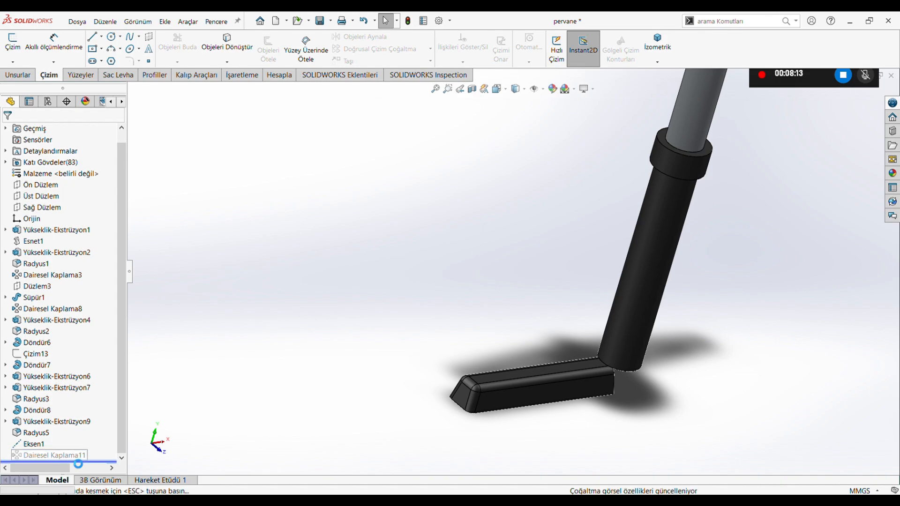
{"action": "scroll", "coordinate": [566, 251], "scroll_direction": "up", "scroll_amount": 4}
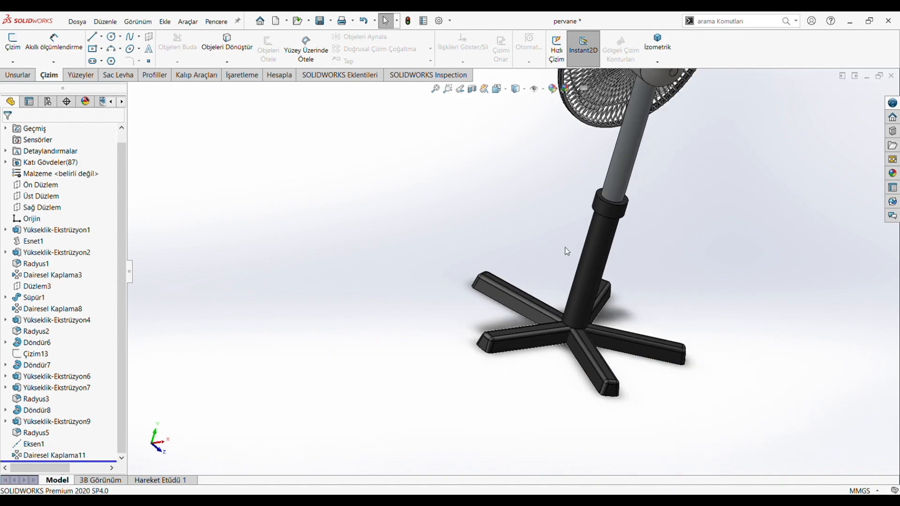
{"action": "left_click", "coordinate": [657, 43]}
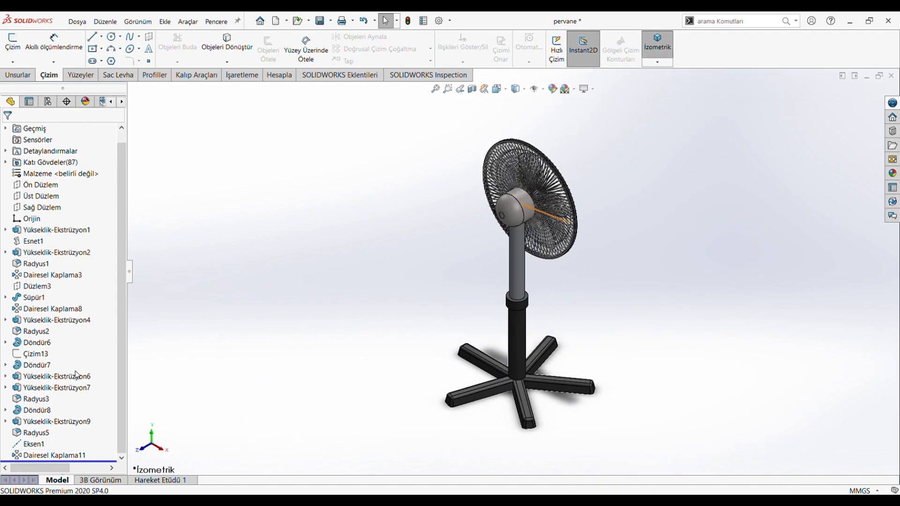
{"action": "left_click", "coordinate": [56, 455]}
{"action": "left_click", "coordinate": [62, 421]}
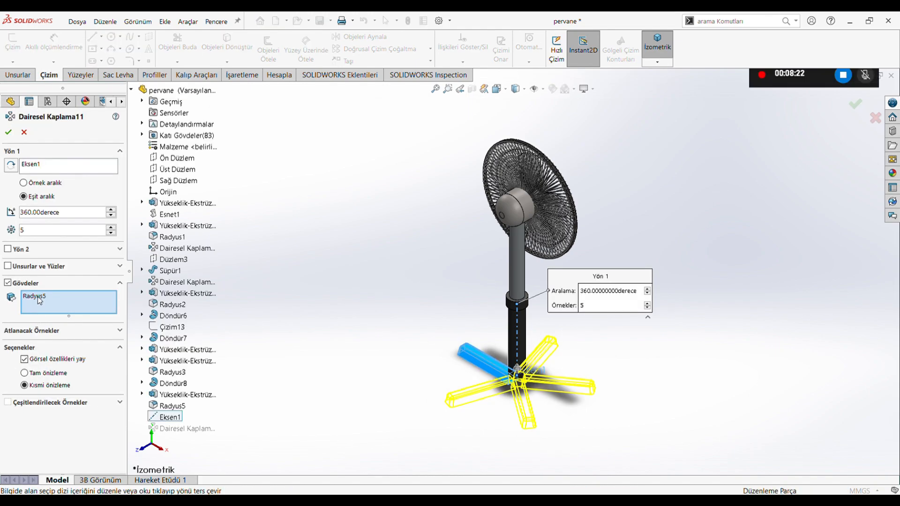
{"action": "left_click", "coordinate": [37, 295]}
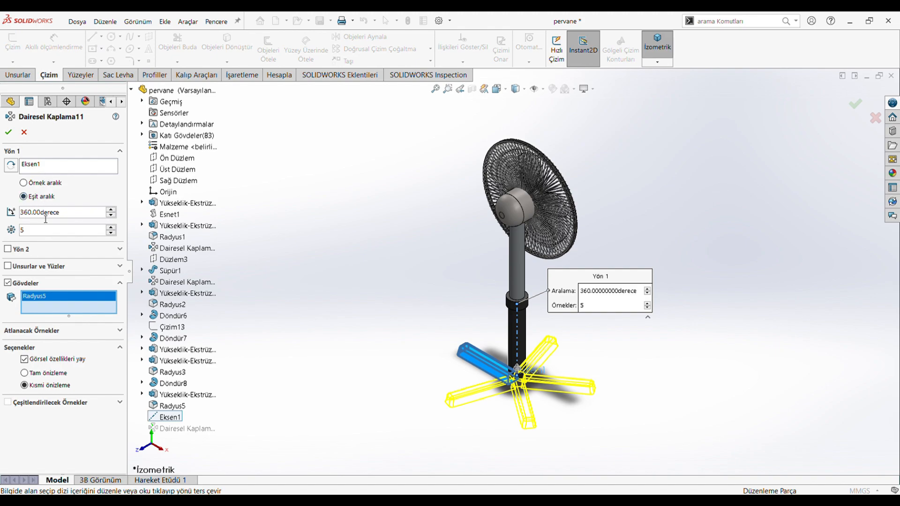
{"action": "left_click", "coordinate": [10, 133]}
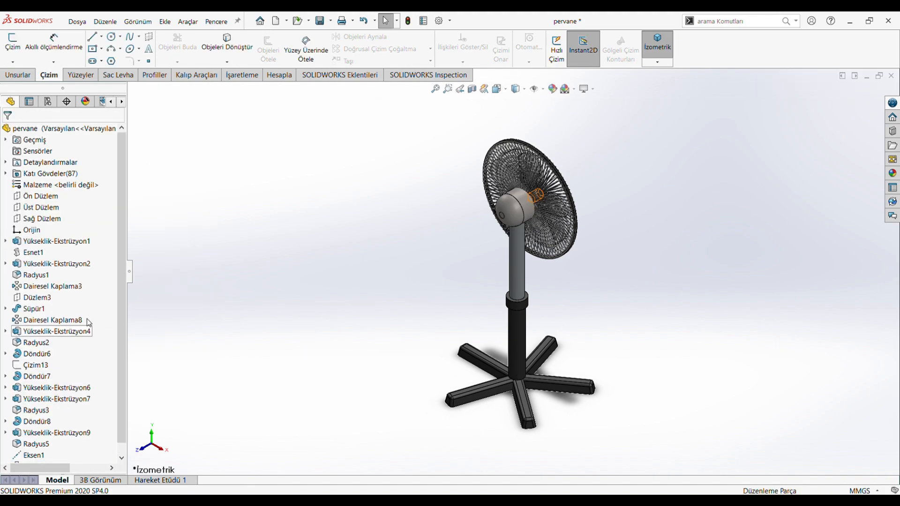
Step: Examine the completed fan from another side and bring up the standard view orientations
{"action": "middle_click_drag", "start_coordinate": [382, 380], "coordinate": [620, 192]}
{"action": "left_click", "coordinate": [498, 89]}
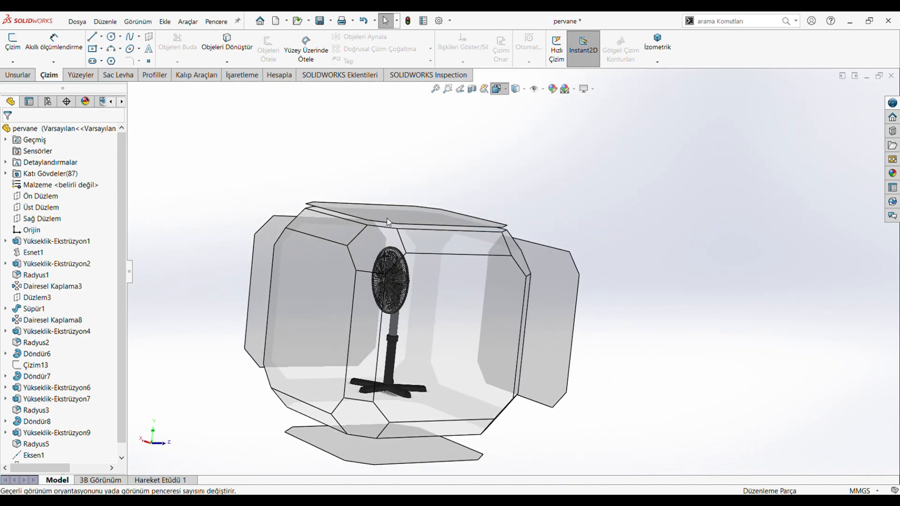